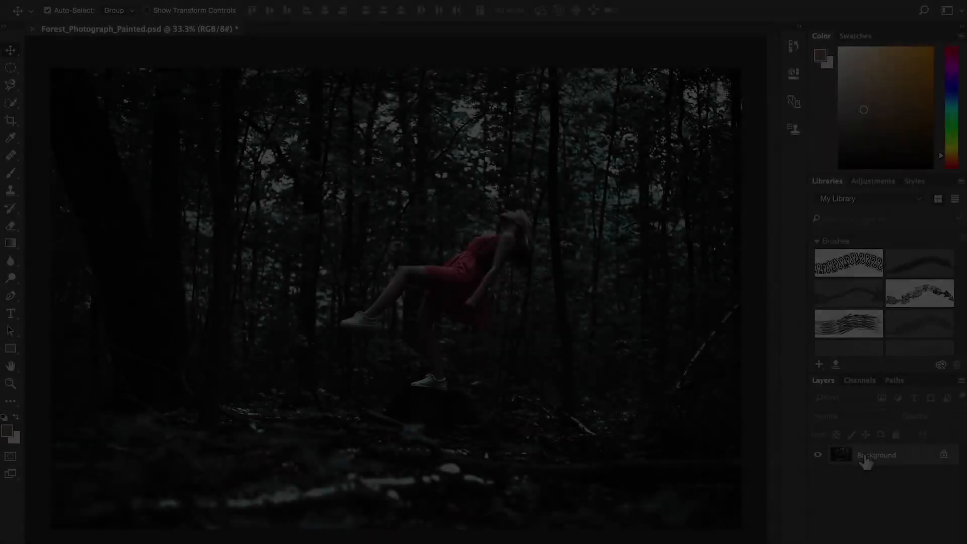
# - Duplicate the Background layer twice, then convert the Background into a regular layer named "original"
pyautogui.hotkey('ctrl', 'j')
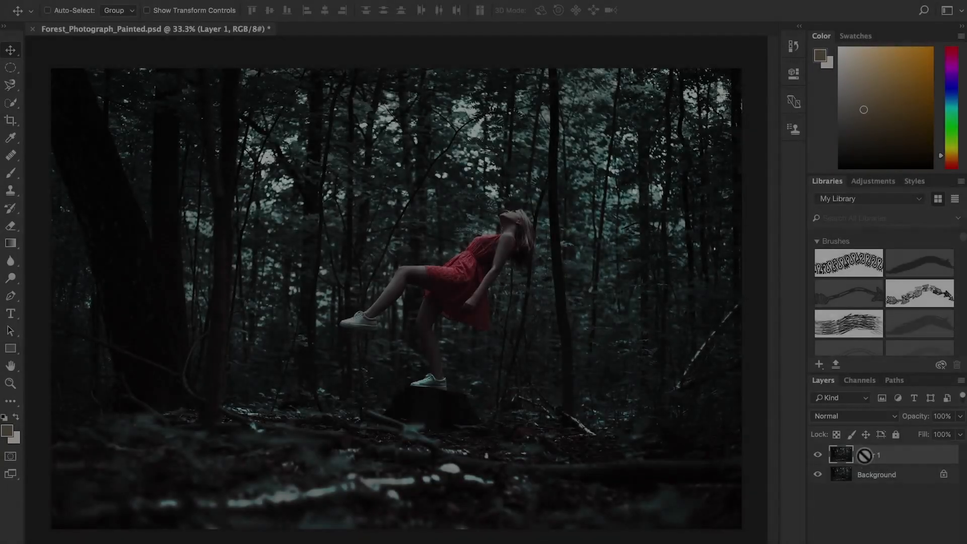
pyautogui.hotkey('ctrl', 'j')
pyautogui.doubleClick(877, 494)
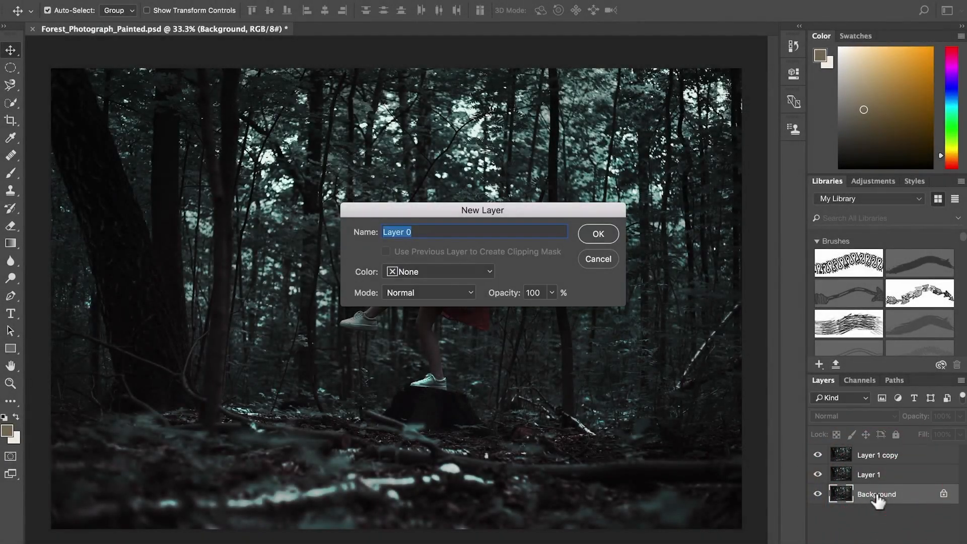
pyautogui.write('original')
pyautogui.press('Return')
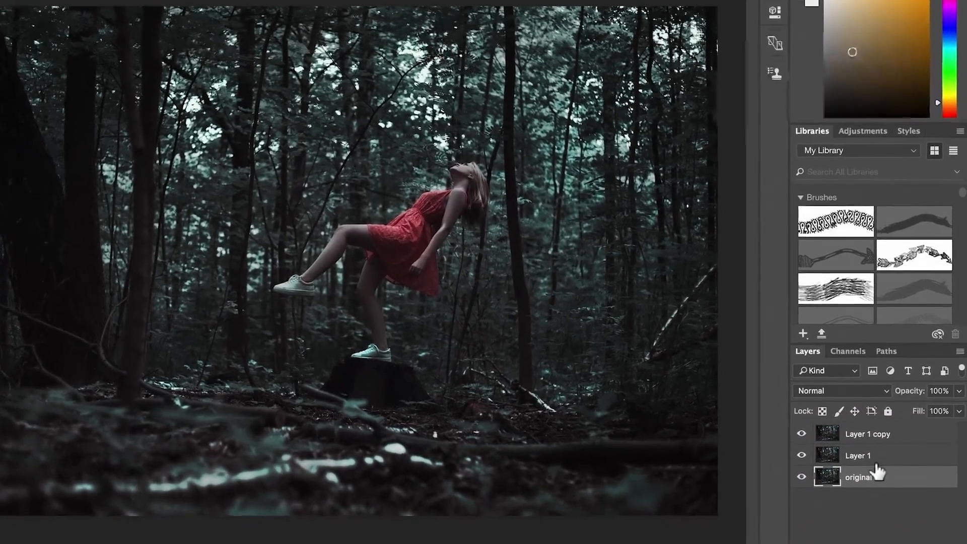
# - Rename the middle layer "forest" and the uppermost layer "girl", and hide the forest and original layers
pyautogui.doubleClick(872, 475)
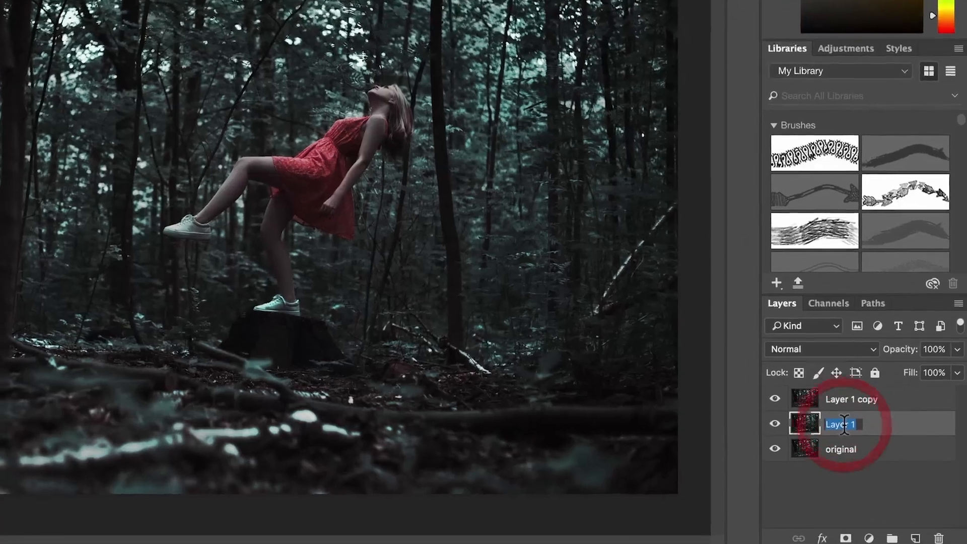
pyautogui.write('forest')
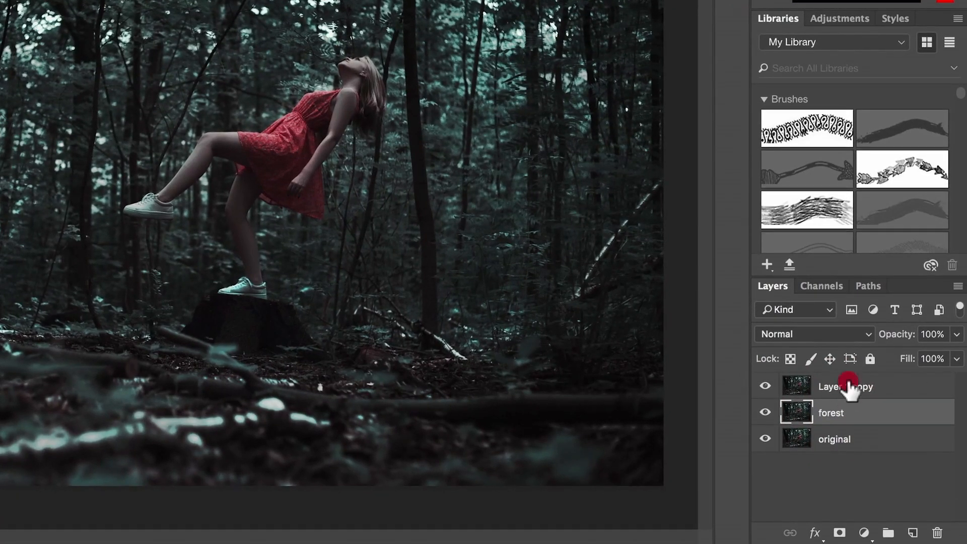
pyautogui.doubleClick(849, 387)
pyautogui.write('girl')
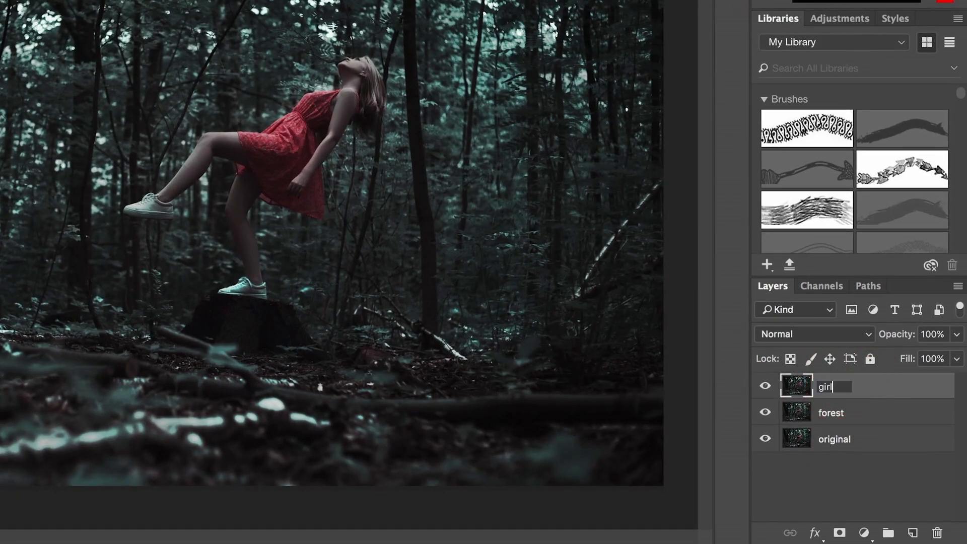
pyautogui.click(765, 412)
pyautogui.click(767, 438)
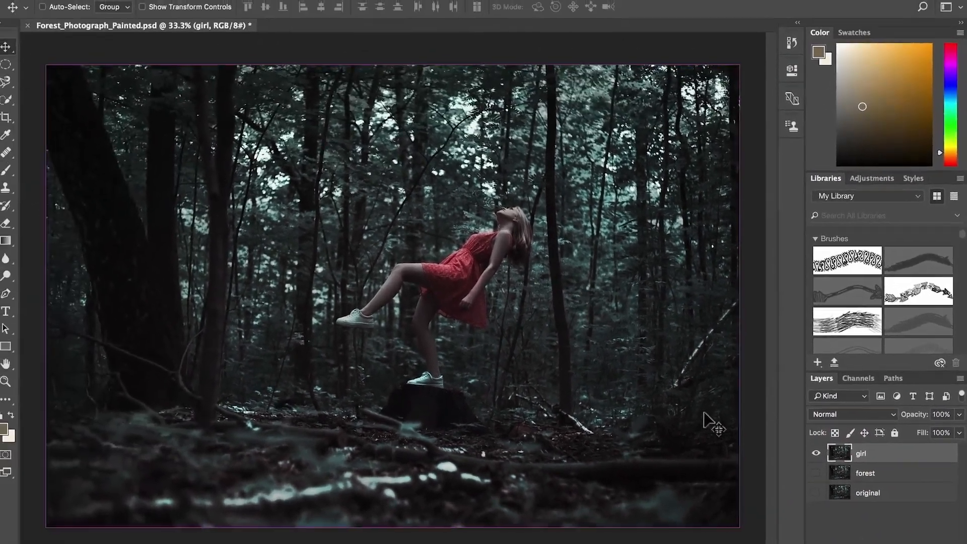
# - Select the girl's whole figure on the girl layer with the Quick Selection tool, from her hair to both shoes
pyautogui.press('super+plus')
pyautogui.press('super+plus')
pyautogui.press('super+plus')
pyautogui.press('super+plus')
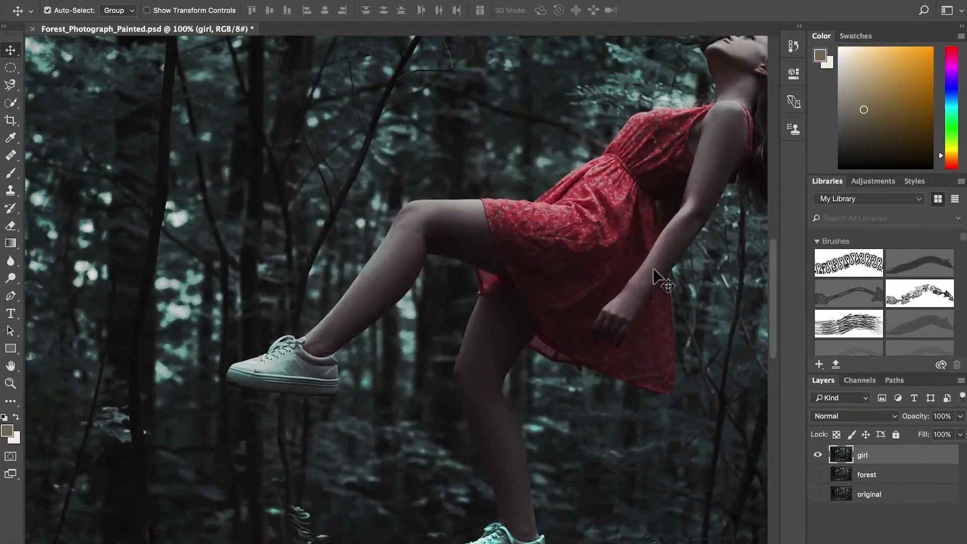
pyautogui.moveTo(650, 263); pyautogui.dragTo(534, 311)
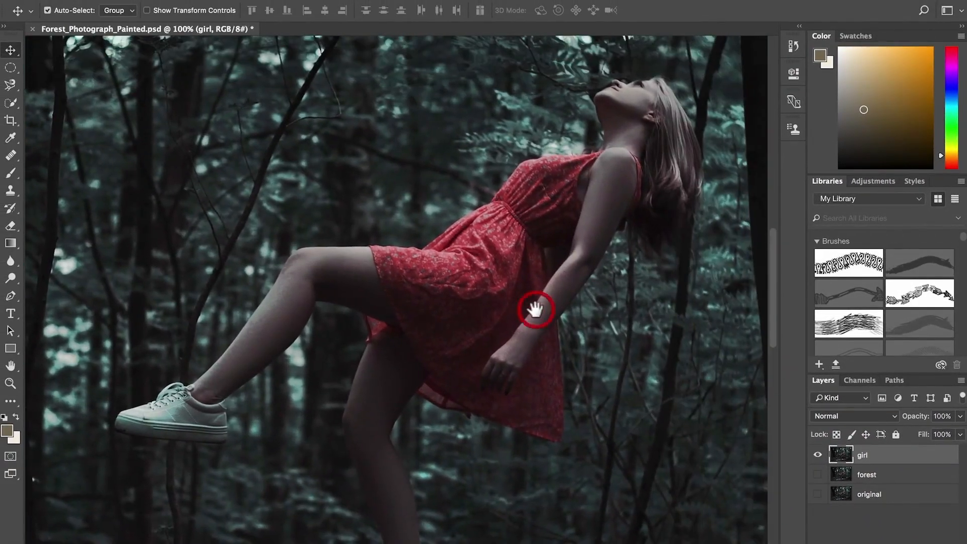
pyautogui.click(9, 103)
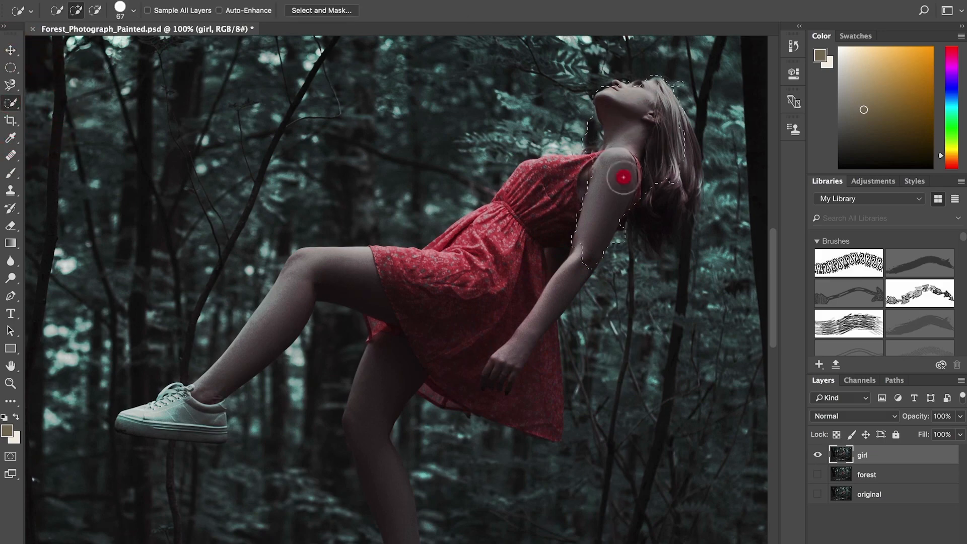
pyautogui.moveTo(624, 177)
pyautogui.mouseDown()
pyautogui.moveTo(540, 182)
pyautogui.moveTo(464, 253)
pyautogui.moveTo(490, 369)
pyautogui.moveTo(544, 340)
pyautogui.moveTo(548, 411)
pyautogui.moveTo(553, 395)
pyautogui.moveTo(497, 332)
pyautogui.moveTo(378, 463)
pyautogui.moveTo(288, 297)
pyautogui.moveTo(149, 419)
pyautogui.mouseUp()
pyautogui.moveTo(304, 422); pyautogui.dragTo(318, 221)
pyautogui.moveTo(388, 343)
pyautogui.mouseDown()
pyautogui.moveTo(403, 407)
pyautogui.moveTo(415, 397)
pyautogui.mouseUp()
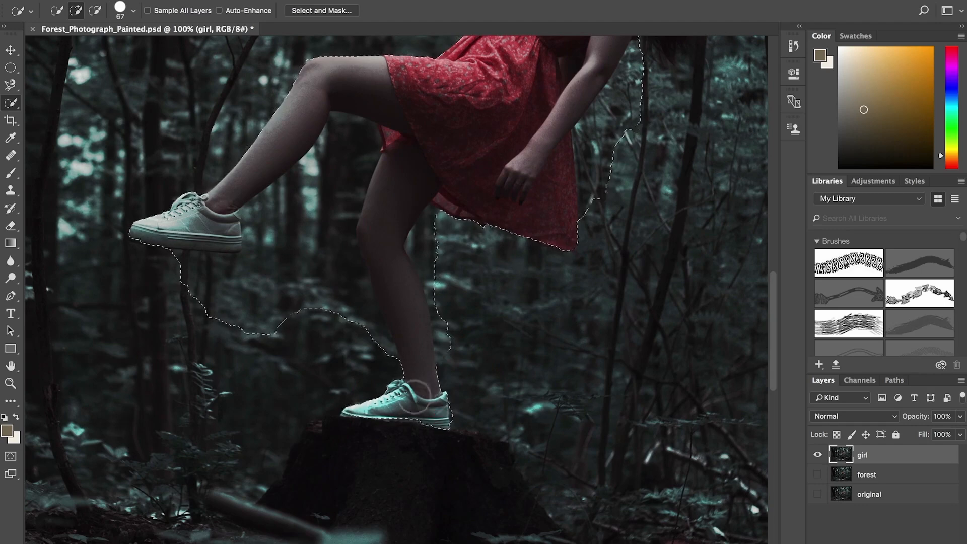
# - Subtract the background areas around the legs, shoes, dress, arm and neck from the girl's selection
pyautogui.moveTo(330, 335)
pyautogui.mouseDown()
pyautogui.moveTo(345, 138)
pyautogui.moveTo(259, 287)
pyautogui.moveTo(170, 262)
pyautogui.mouseUp()
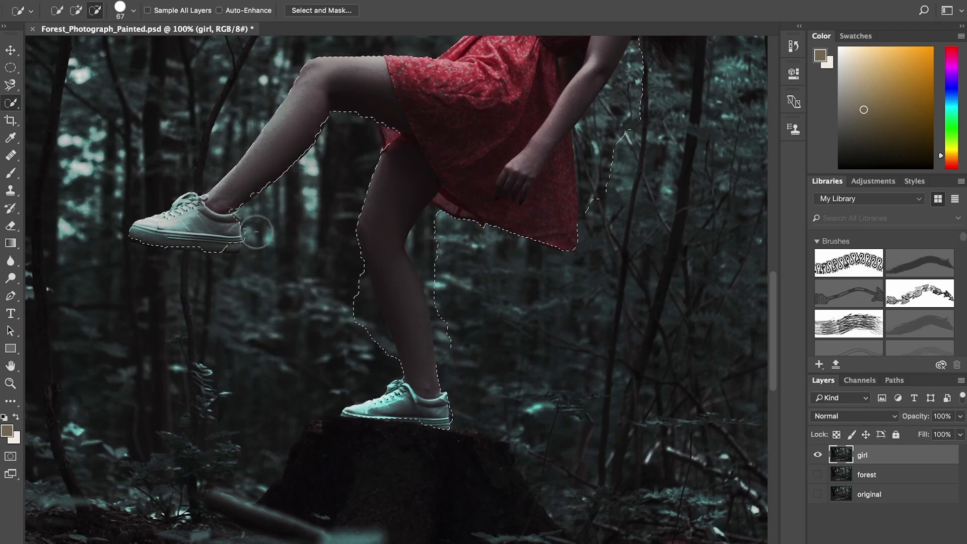
pyautogui.moveTo(261, 238)
pyautogui.mouseDown()
pyautogui.moveTo(399, 267)
pyautogui.moveTo(360, 290)
pyautogui.moveTo(455, 362)
pyautogui.moveTo(421, 247)
pyautogui.mouseUp()
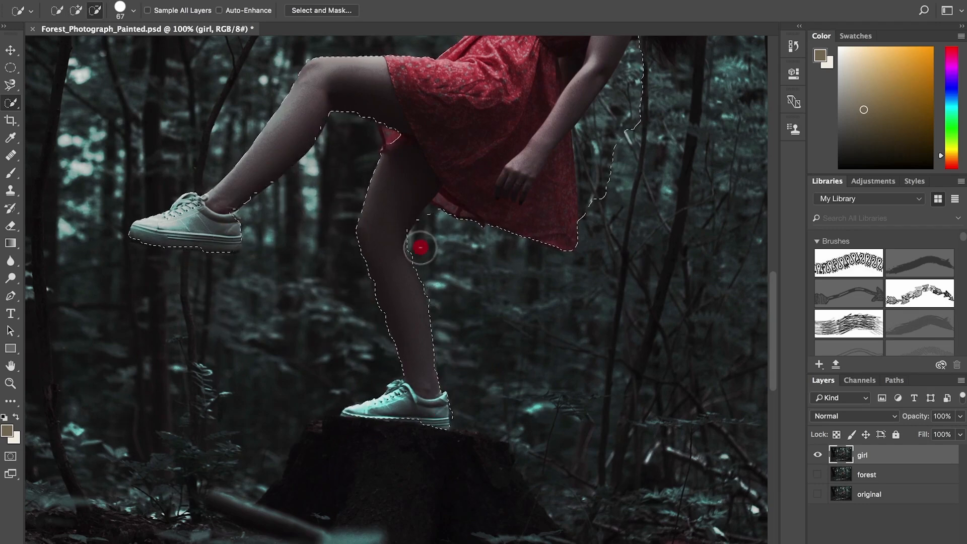
pyautogui.click(406, 410)
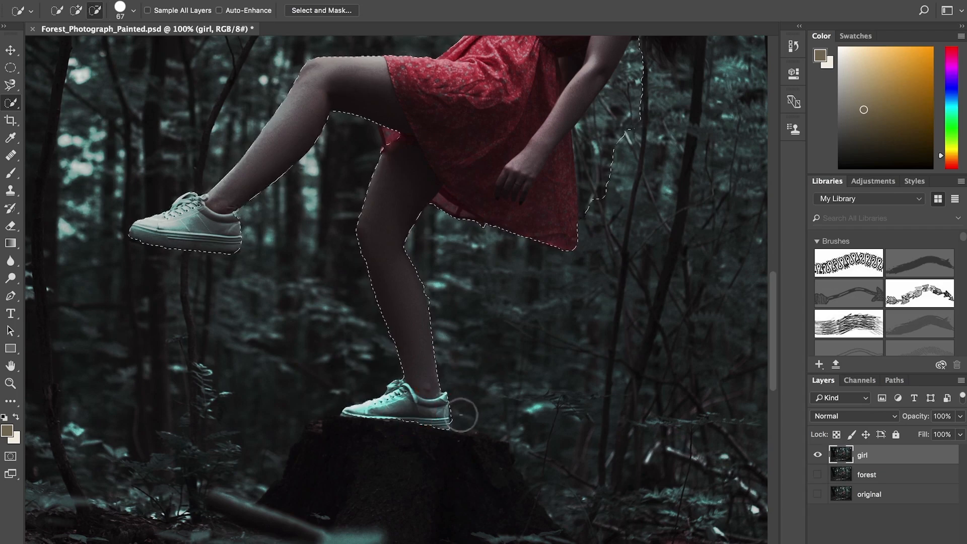
pyautogui.moveTo(522, 201); pyautogui.dragTo(398, 425)
pyautogui.moveTo(479, 415); pyautogui.dragTo(511, 278)
pyautogui.click(574, 231)
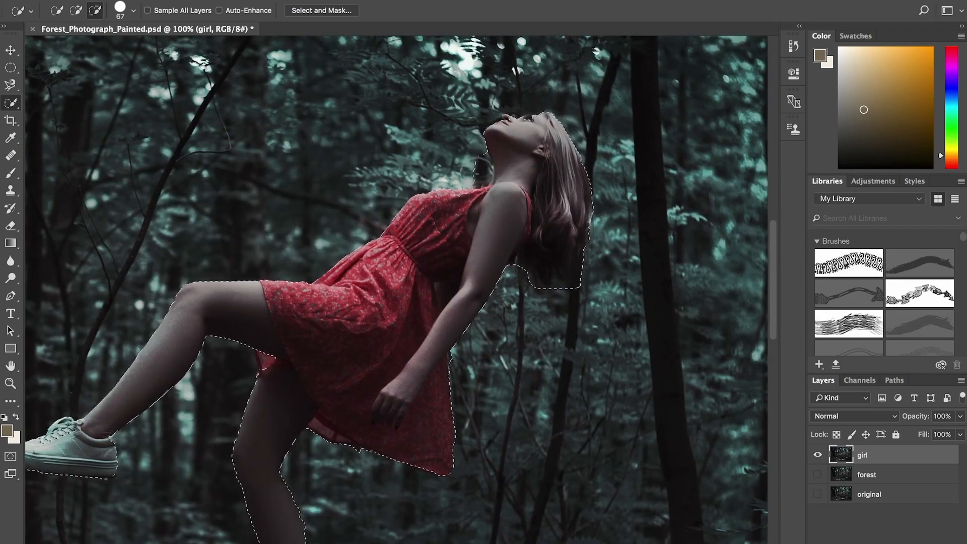
pyautogui.click(461, 203)
pyautogui.keyDown('alt'); pyautogui.click(443, 172); pyautogui.keyUp('alt')
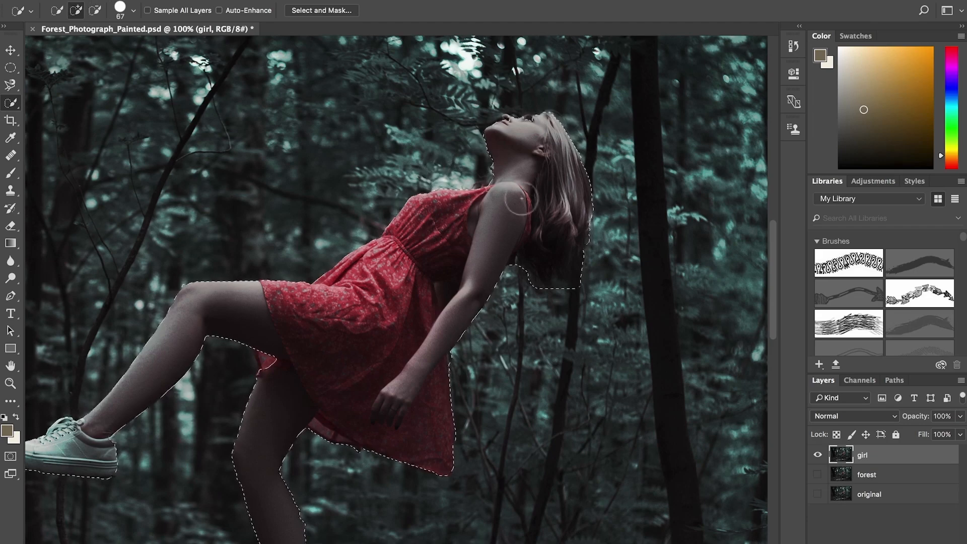
# - Reduce the Quick Selection brush to 25 and refine the selection around the face and crown of the hair
pyautogui.press('super+plus')
pyautogui.press('super+plus')
pyautogui.moveTo(519, 135); pyautogui.dragTo(432, 238)
pyautogui.press('[')
pyautogui.press('[')
pyautogui.press('[')
pyautogui.press('[')
pyautogui.press('[')
pyautogui.press('[')
pyautogui.press('[')
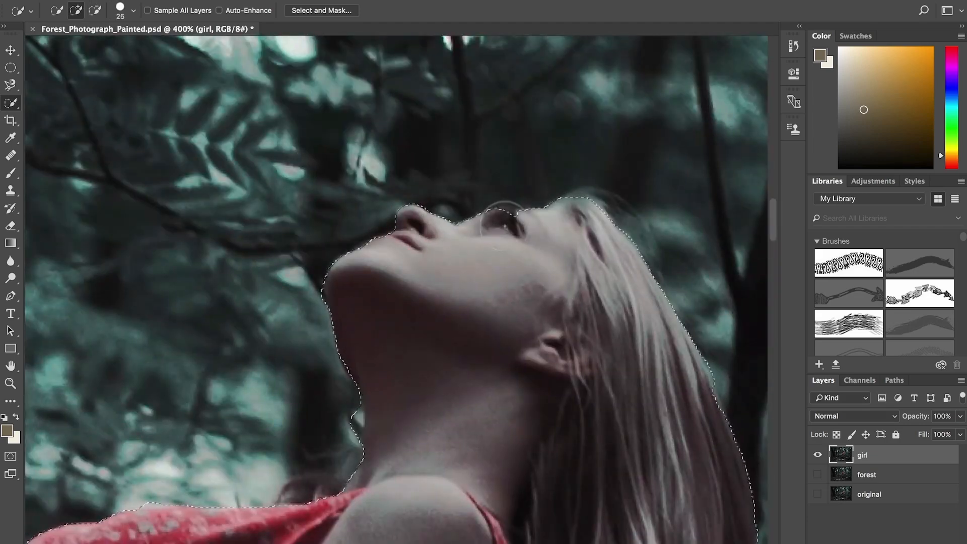
pyautogui.click(633, 253)
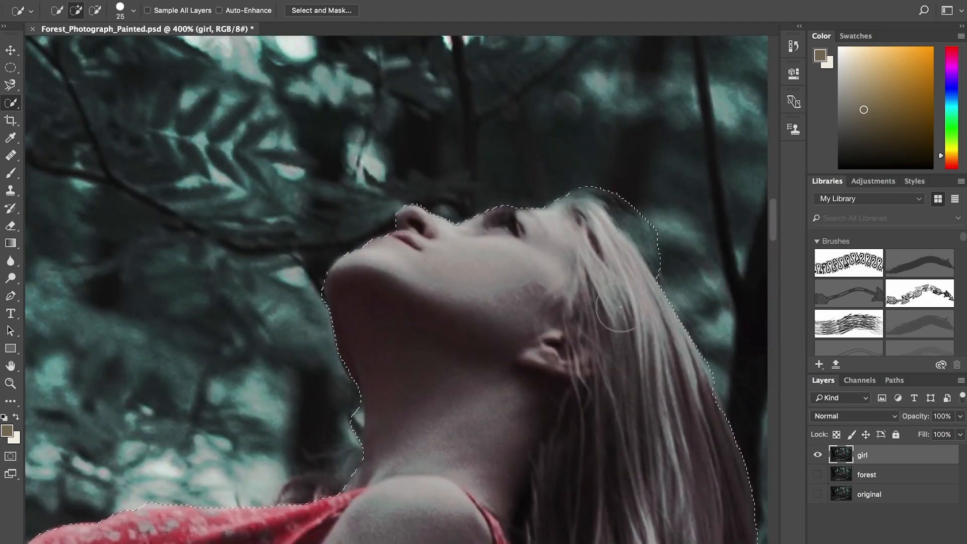
# - Clean up the selection around the lower ends of the hair and along the dress's edge and hem
pyautogui.moveTo(592, 419); pyautogui.dragTo(562, 234)
pyautogui.moveTo(533, 440)
pyautogui.mouseDown()
pyautogui.moveTo(464, 214)
pyautogui.moveTo(419, 121)
pyautogui.mouseUp()
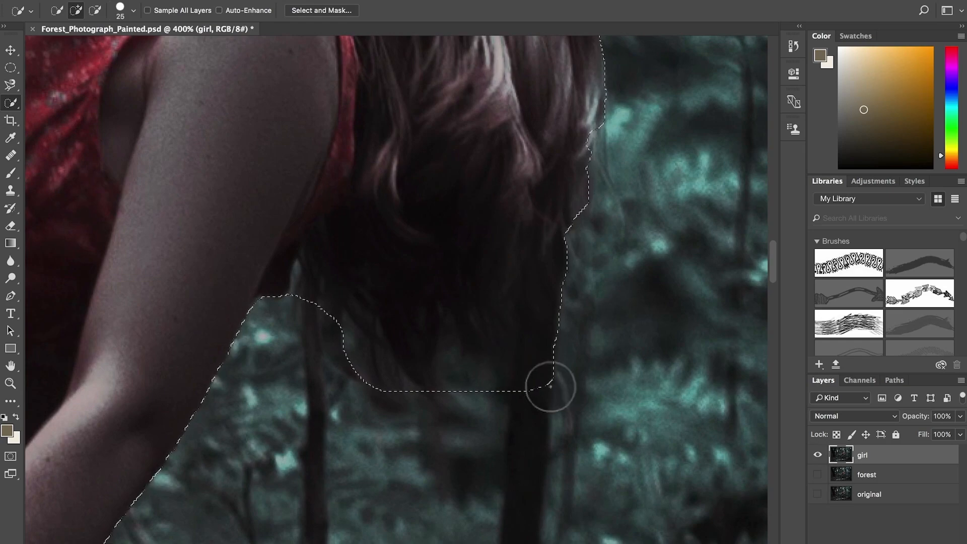
pyautogui.keyDown('alt'); pyautogui.moveTo(542, 386); pyautogui.dragTo(477, 385); pyautogui.keyUp('alt')
pyautogui.click(415, 365)
pyautogui.moveTo(335, 287)
pyautogui.mouseDown()
pyautogui.moveTo(620, 234)
pyautogui.moveTo(606, 238)
pyautogui.moveTo(601, 281)
pyautogui.moveTo(514, 207)
pyautogui.mouseUp()
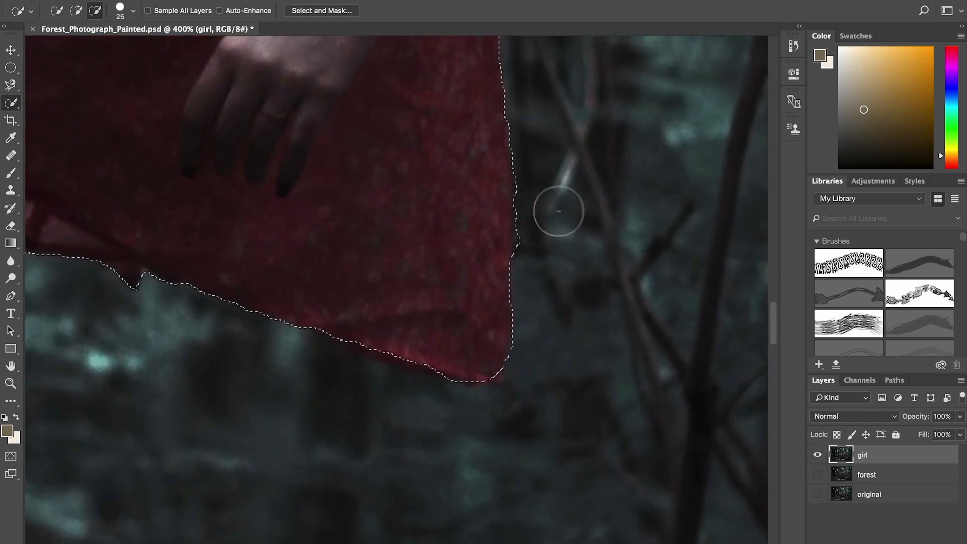
pyautogui.moveTo(166, 212); pyautogui.dragTo(477, 213)
# - Open the girl's selection in the Select and Mask workspace
pyautogui.press('super+minus')
pyautogui.press('super+minus')
pyautogui.press('super+minus')
pyautogui.press('super+minus')
pyautogui.press('super+minus')
pyautogui.click(336, 13)
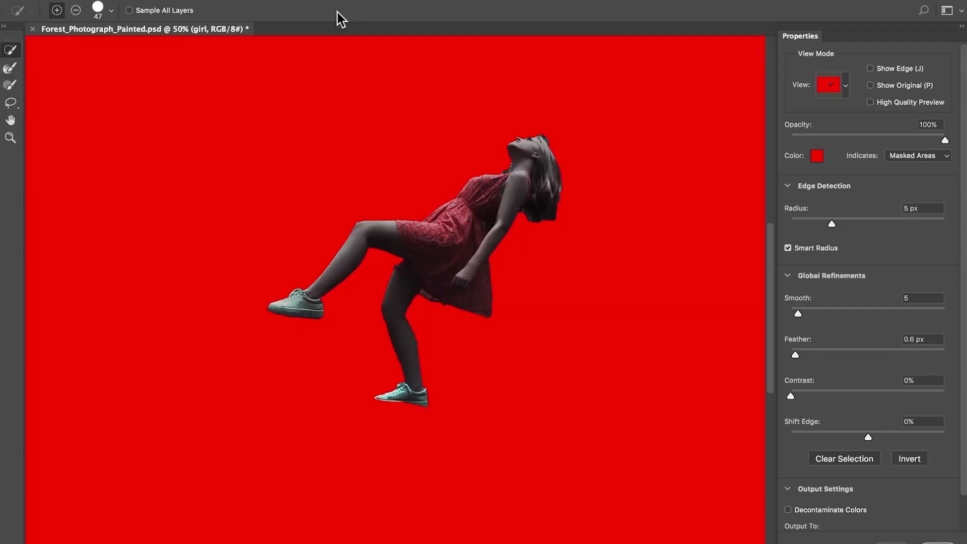
# - Refine the selection edges around the girl's hair and face with the Refine Edge Brush at size 50
pyautogui.press('super+plus')
pyautogui.press('super+plus')
pyautogui.press('super+plus')
pyautogui.press('super+plus')
pyautogui.press('super+plus')
pyautogui.moveTo(675, 101)
pyautogui.mouseDown()
pyautogui.moveTo(446, 348)
pyautogui.moveTo(364, 325)
pyautogui.moveTo(561, 415)
pyautogui.mouseUp()
pyautogui.press('r')
pyautogui.moveTo(605, 320)
pyautogui.mouseDown()
pyautogui.moveTo(485, 462)
pyautogui.moveTo(444, 94)
pyautogui.moveTo(519, 134)
pyautogui.moveTo(557, 383)
pyautogui.moveTo(591, 395)
pyautogui.mouseUp()
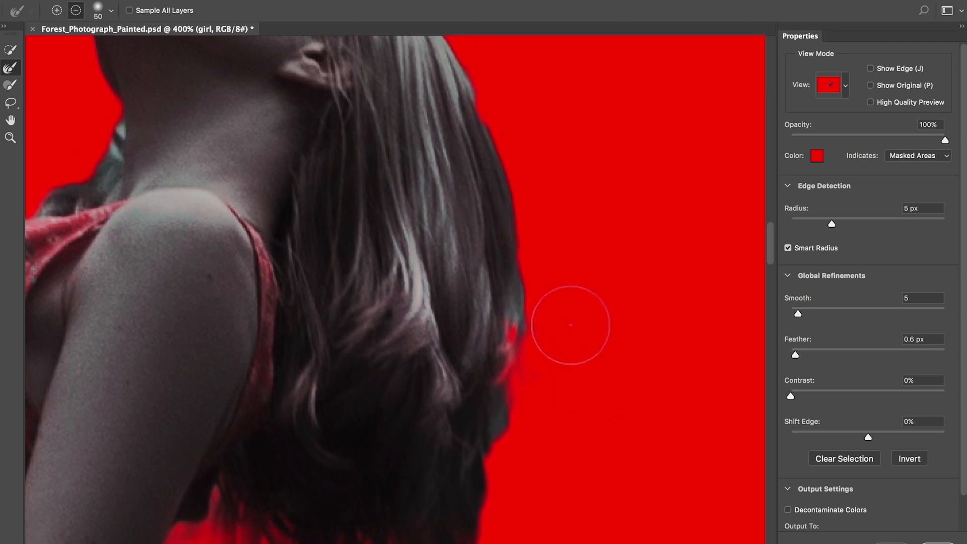
pyautogui.moveTo(571, 325)
pyautogui.mouseDown()
pyautogui.moveTo(487, 304)
pyautogui.moveTo(423, 252)
pyautogui.moveTo(442, 296)
pyautogui.moveTo(481, 299)
pyautogui.moveTo(446, 165)
pyautogui.moveTo(463, 382)
pyautogui.mouseUp()
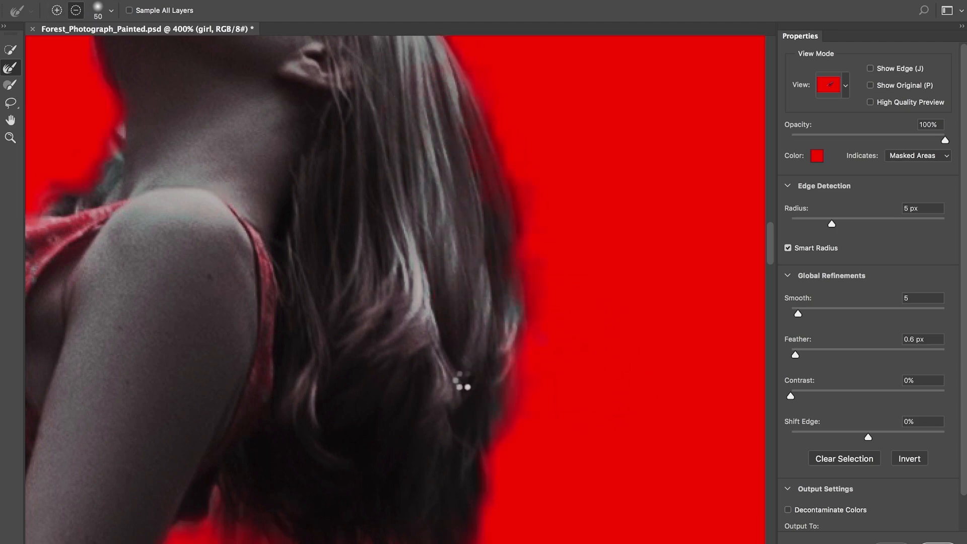
pyautogui.moveTo(431, 91); pyautogui.dragTo(633, 426)
pyautogui.moveTo(600, 304)
pyautogui.mouseDown()
pyautogui.moveTo(532, 264)
pyautogui.moveTo(541, 288)
pyautogui.moveTo(416, 284)
pyautogui.mouseUp()
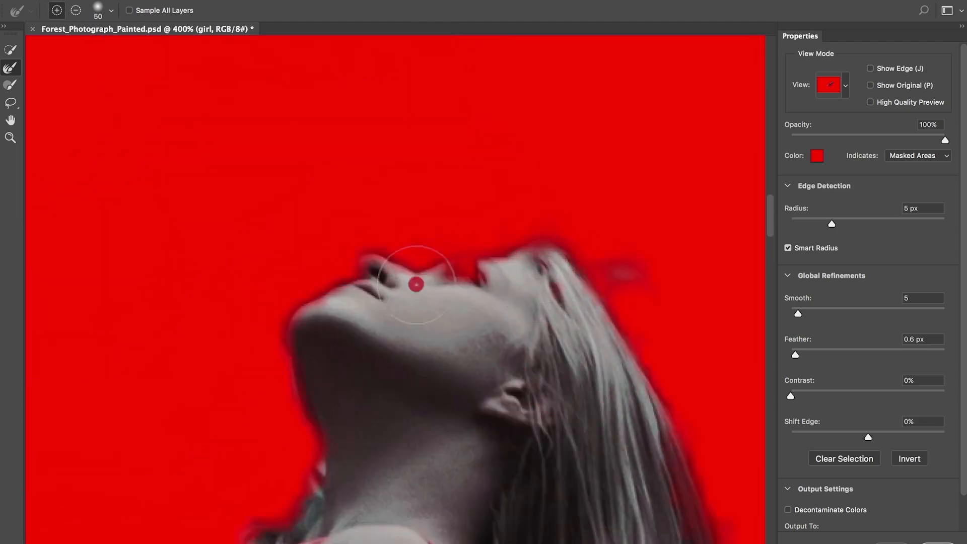
pyautogui.moveTo(460, 374); pyautogui.dragTo(529, 46)
# - Clean the contour of the girl's standing leg by subtracting leftover background with the Quick Selection brush at size 47
pyautogui.press('super+minus')
pyautogui.press('super+minus')
pyautogui.press('super+minus')
pyautogui.press('super+minus')
pyautogui.press('super+minus')
pyautogui.press('super+plus')
pyautogui.press('super+plus')
pyautogui.press('super+plus')
pyautogui.press('super+plus')
pyautogui.moveTo(298, 372)
pyautogui.mouseDown()
pyautogui.moveTo(491, 139)
pyautogui.moveTo(460, 275)
pyautogui.mouseUp()
pyautogui.press('w')
pyautogui.moveTo(462, 112); pyautogui.dragTo(445, 135)
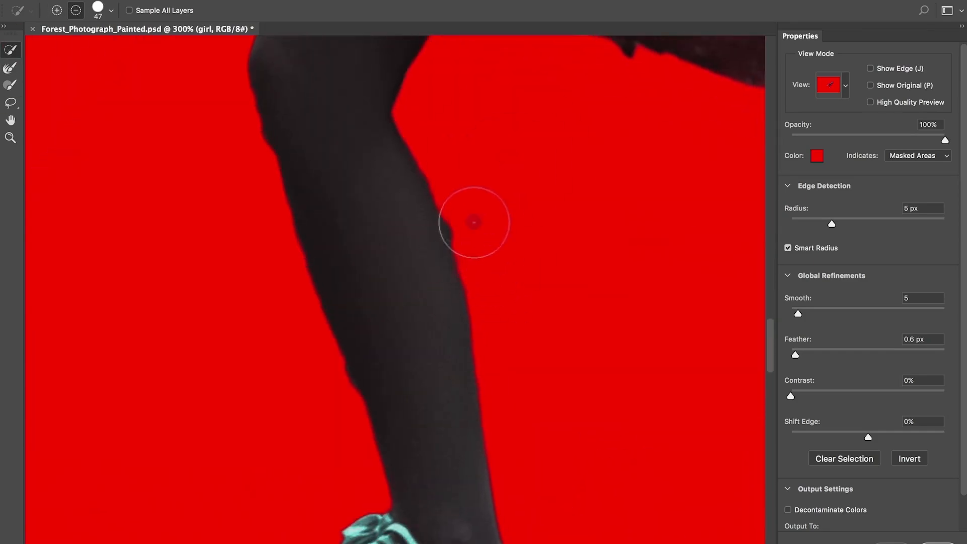
pyautogui.scroll(-6, 475, 222)
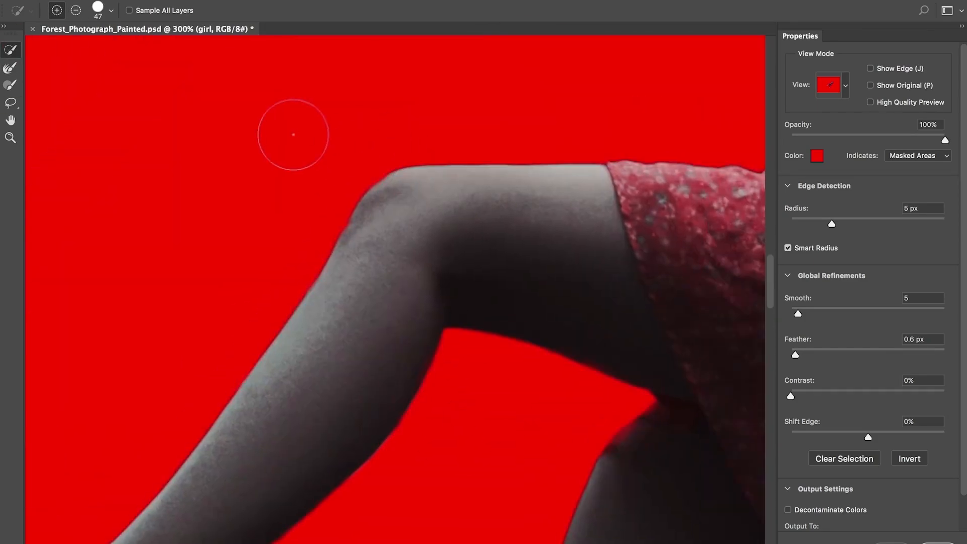
# - Output the refined selection as a layer mask on the girl layer
pyautogui.press('super+minus')
pyautogui.press('super+minus')
pyautogui.press('super+minus')
pyautogui.press('super+minus')
pyautogui.scroll(-3, 918, 515)
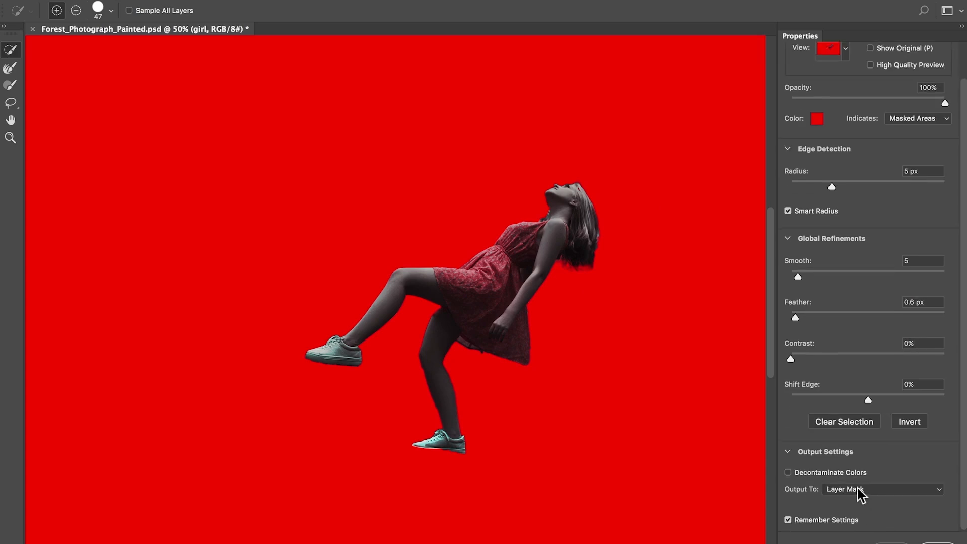
pyautogui.click(859, 490)
pyautogui.click(859, 490)
pyautogui.click(930, 541)
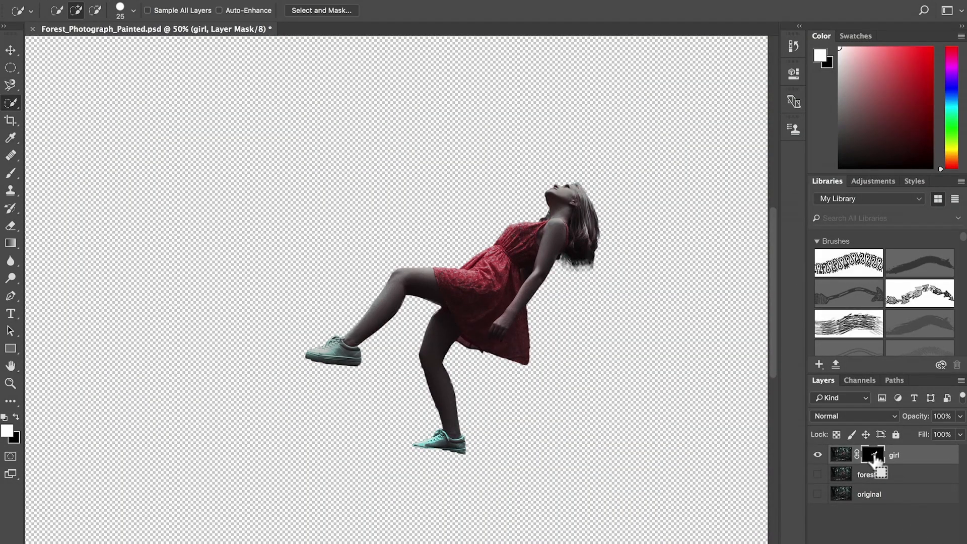
# - Hide the girl layer, show and select the forest layer, and load the girl's mask as a selection
pyautogui.click(818, 455)
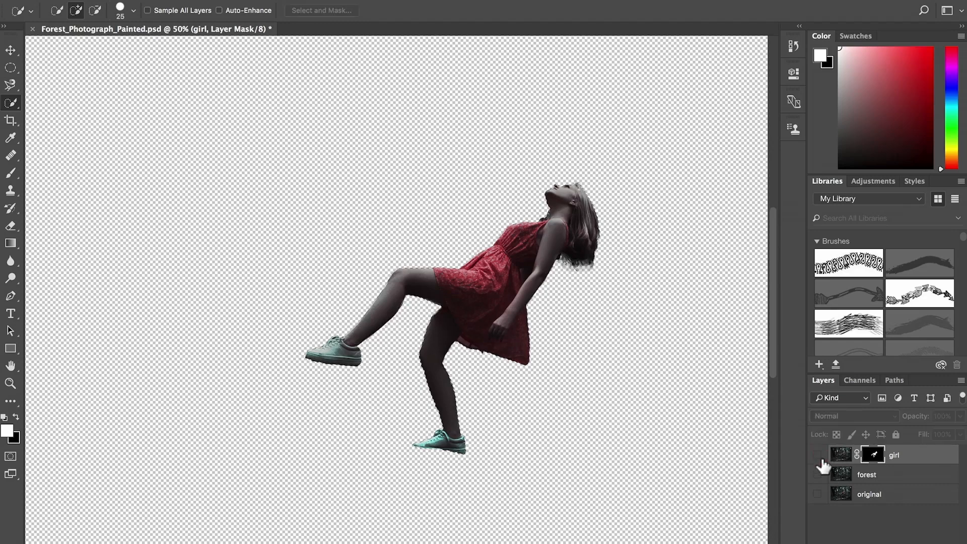
pyautogui.click(818, 475)
pyautogui.click(881, 476)
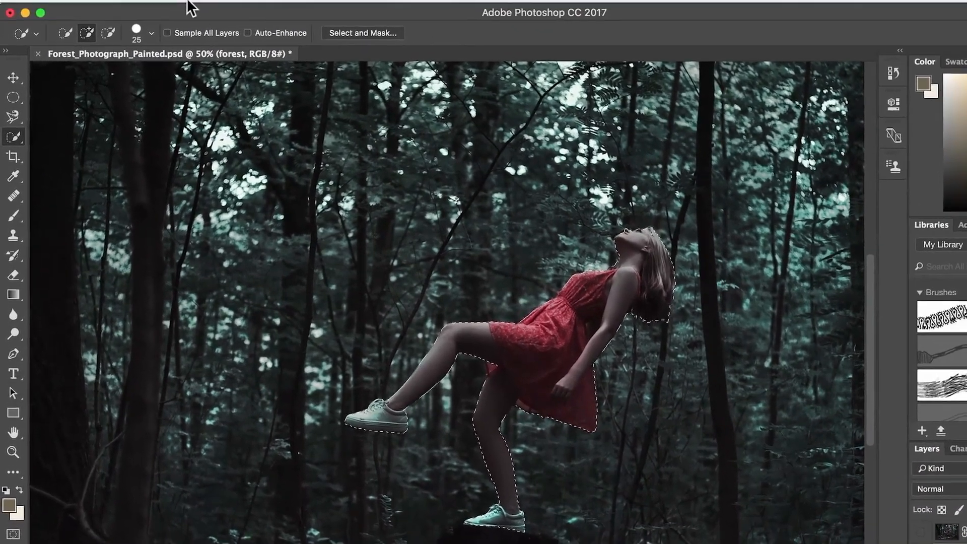
# - Fill the selected girl area on the forest layer with Content-Aware contents at 100% opacity, and deselect
pyautogui.click(174, 2)
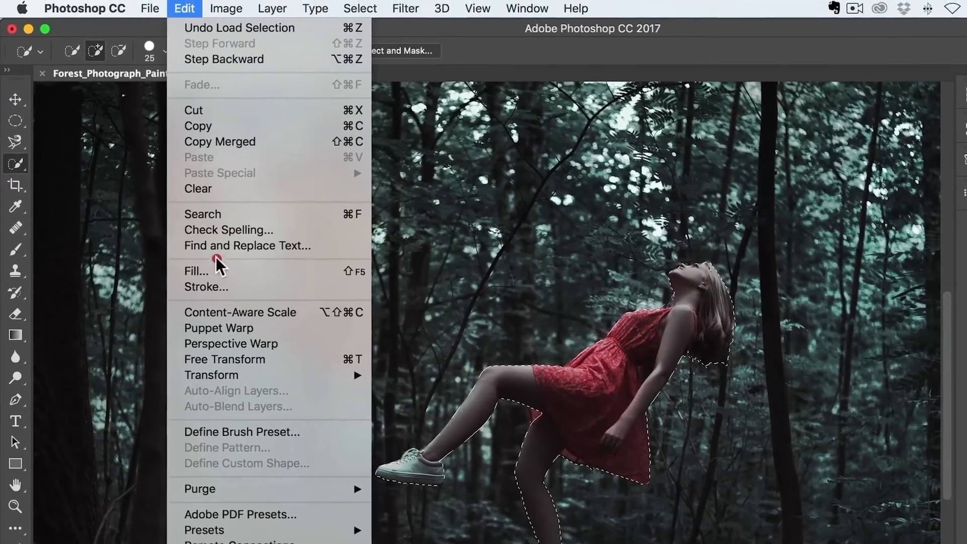
pyautogui.click(199, 235)
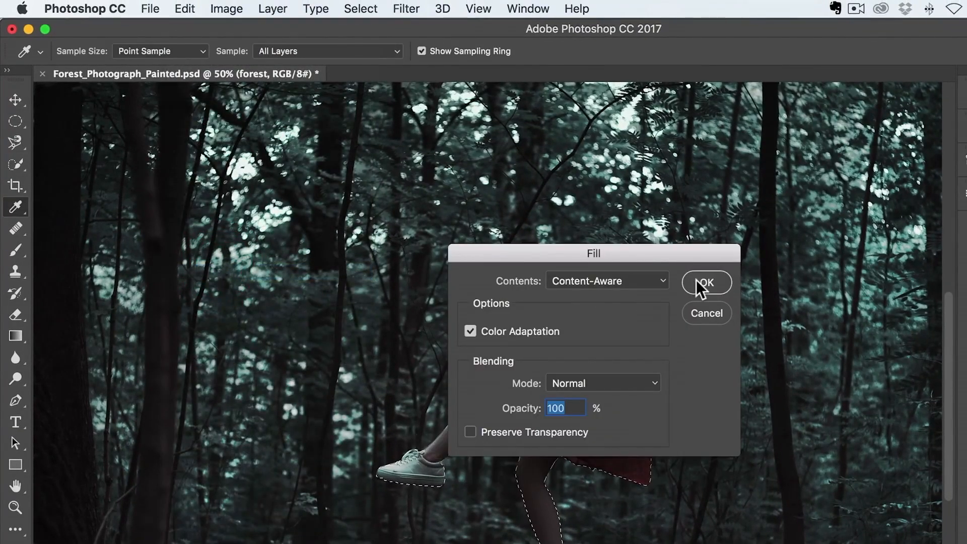
pyautogui.click(702, 288)
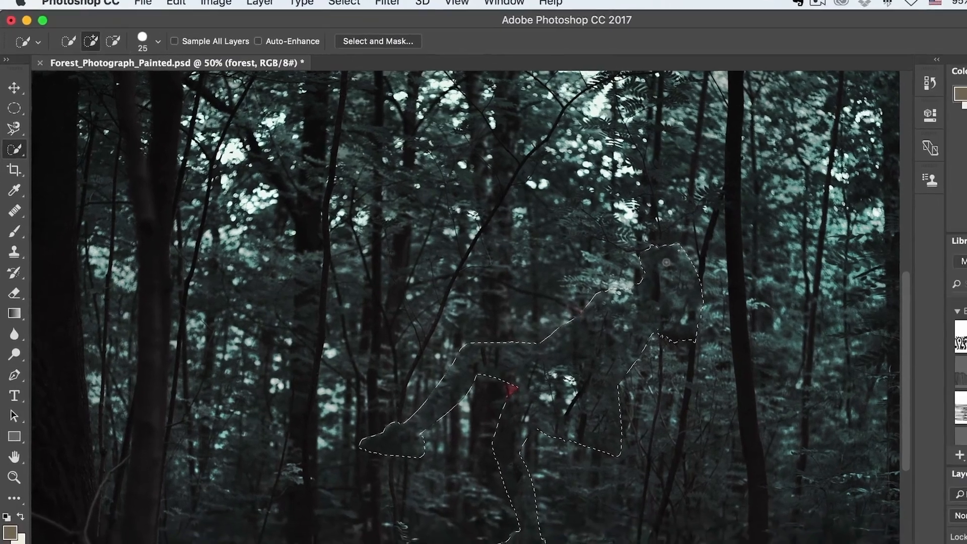
pyautogui.press('super+d')
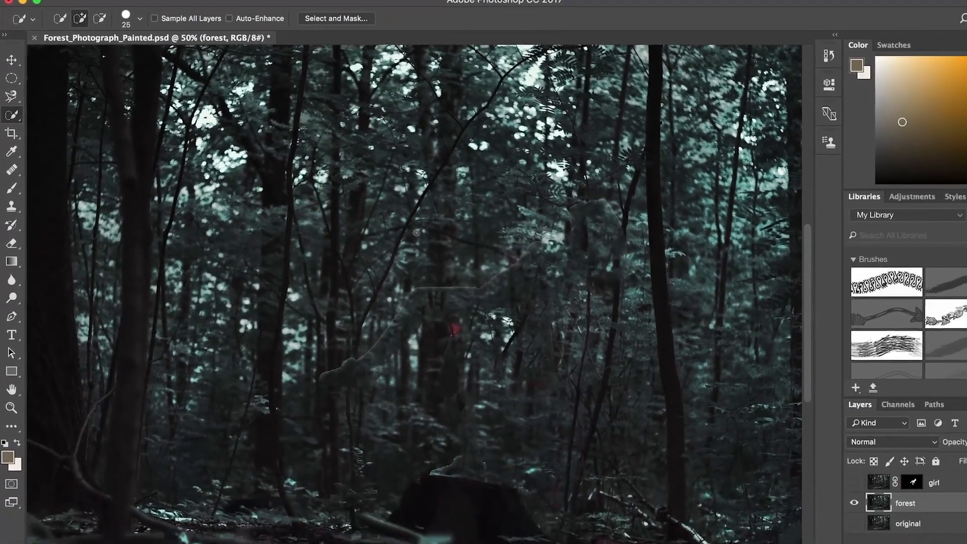
pyautogui.press('super+plus')
pyautogui.press('super+plus')
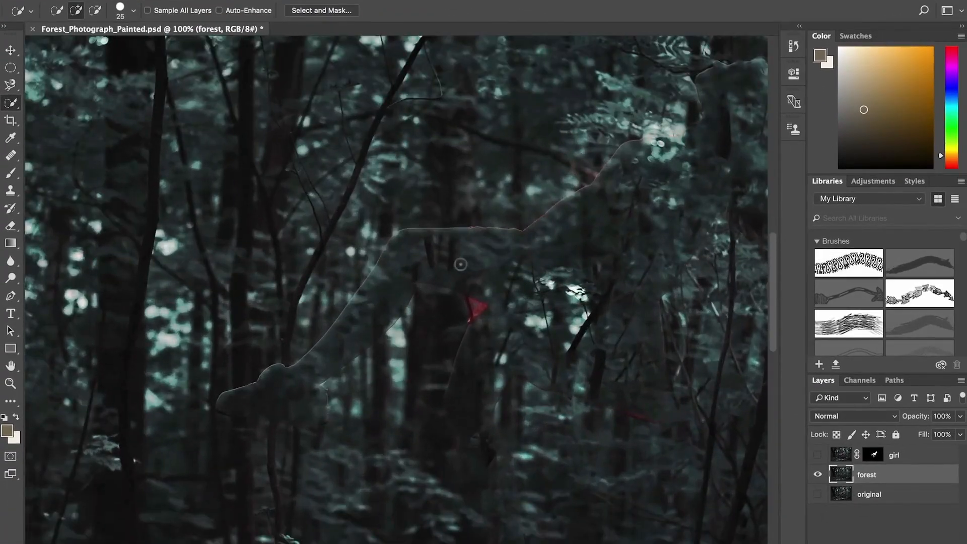
# - Try to heal the leftover outline of the girl's raised leg on the forest layer with the content-aware Spot Healing Brush at size 250
pyautogui.moveTo(422, 265); pyautogui.dragTo(351, 232)
pyautogui.press('j')
pyautogui.moveTo(310, 191); pyautogui.dragTo(158, 355)
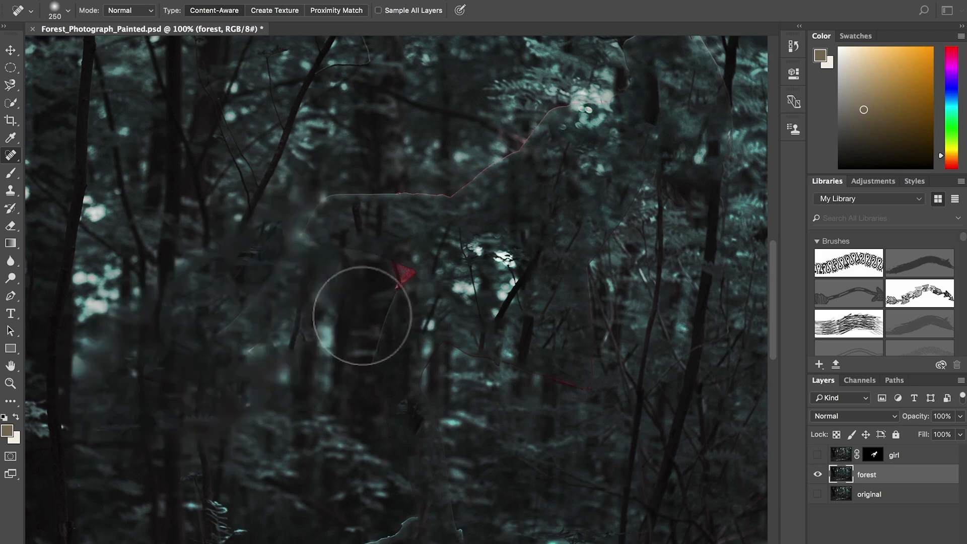
# - Clone forest texture over the lower outline of the girl's raised leg with the Clone Stamp at size 175
pyautogui.press('s')
pyautogui.moveTo(119, 292); pyautogui.dragTo(154, 283)
pyautogui.moveTo(289, 264); pyautogui.dragTo(299, 329)
pyautogui.moveTo(241, 332)
pyautogui.mouseDown()
pyautogui.moveTo(233, 395)
pyautogui.moveTo(233, 371)
pyautogui.moveTo(203, 356)
pyautogui.moveTo(283, 363)
pyautogui.moveTo(301, 302)
pyautogui.mouseUp()
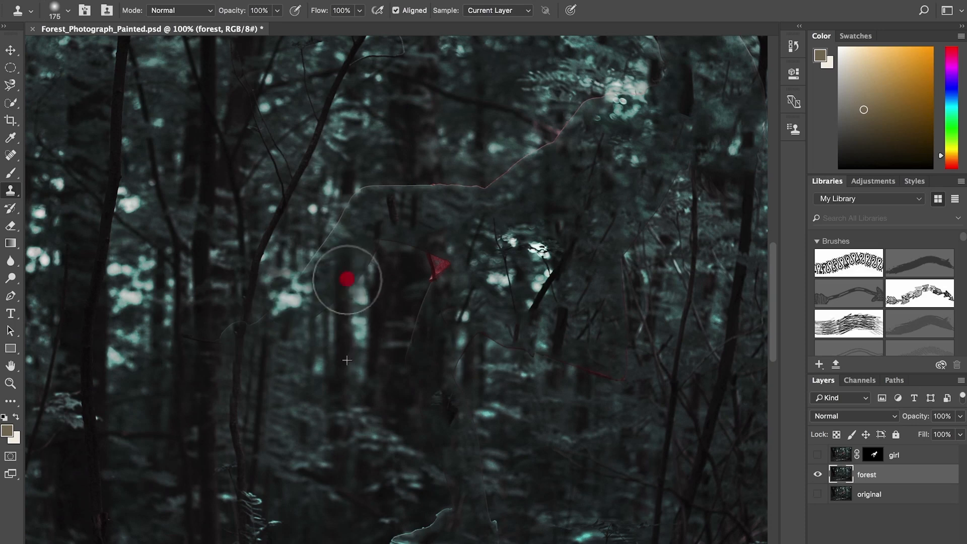
pyautogui.moveTo(347, 280)
pyautogui.mouseDown()
pyautogui.moveTo(277, 318)
pyautogui.moveTo(229, 403)
pyautogui.mouseUp()
pyautogui.click(232, 345)
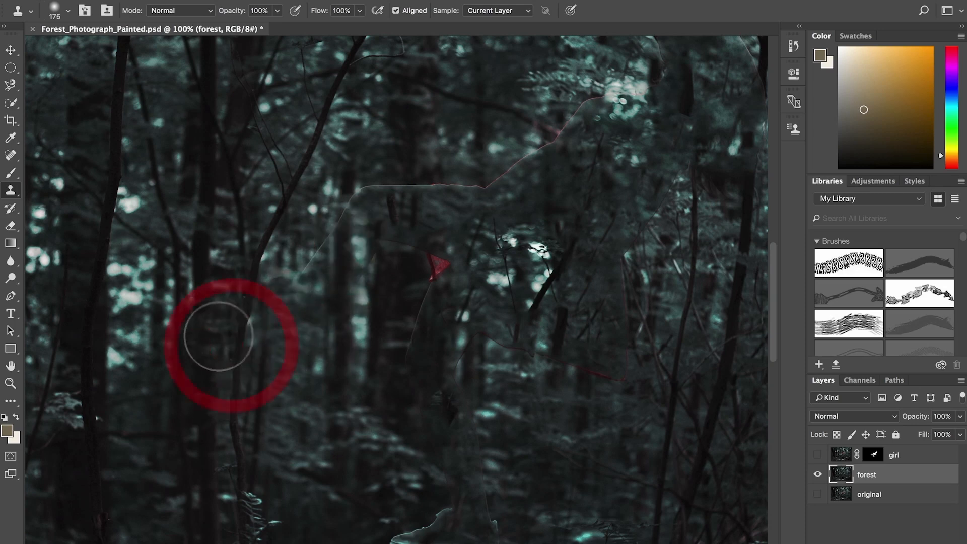
# - Clone forest texture over the outline along the girl's thigh and torso and over the red dress remnants
pyautogui.moveTo(436, 168)
pyautogui.mouseDown()
pyautogui.moveTo(439, 208)
pyautogui.moveTo(482, 180)
pyautogui.mouseUp()
pyautogui.moveTo(572, 76); pyautogui.dragTo(598, 104)
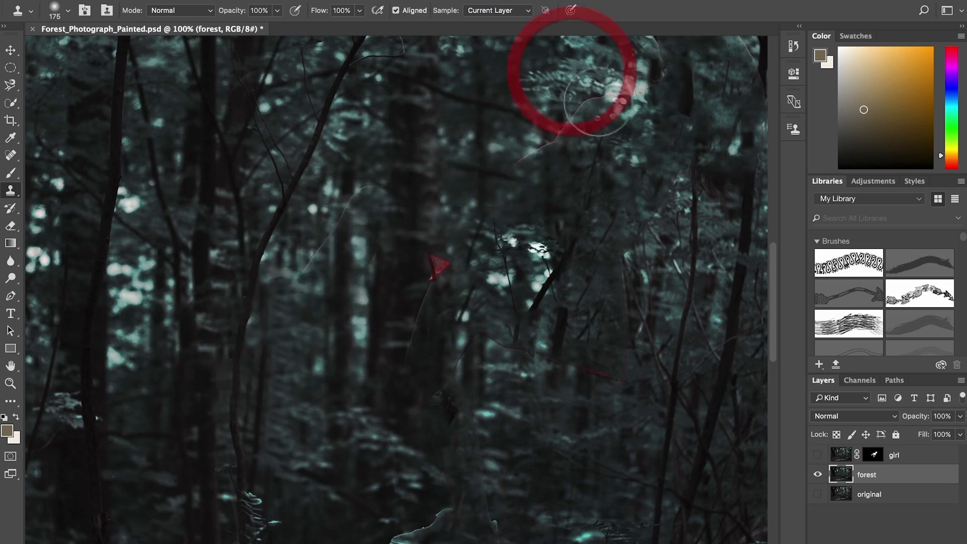
pyautogui.click(644, 90)
pyautogui.keyDown('alt'); pyautogui.click(690, 418); pyautogui.keyUp('alt')
pyautogui.moveTo(618, 377); pyautogui.dragTo(572, 367)
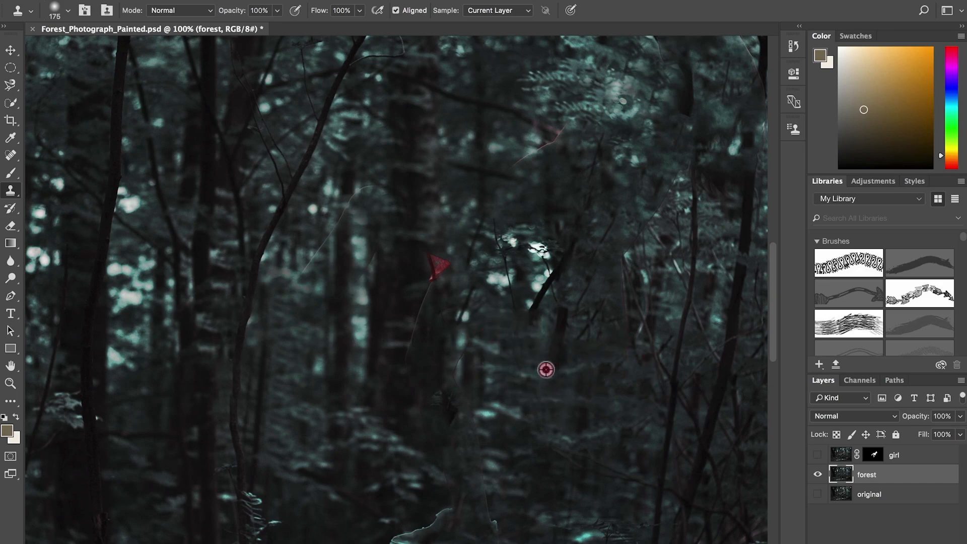
pyautogui.moveTo(477, 415)
pyautogui.mouseDown()
pyautogui.moveTo(474, 432)
pyautogui.moveTo(425, 274)
pyautogui.moveTo(447, 418)
pyautogui.mouseUp()
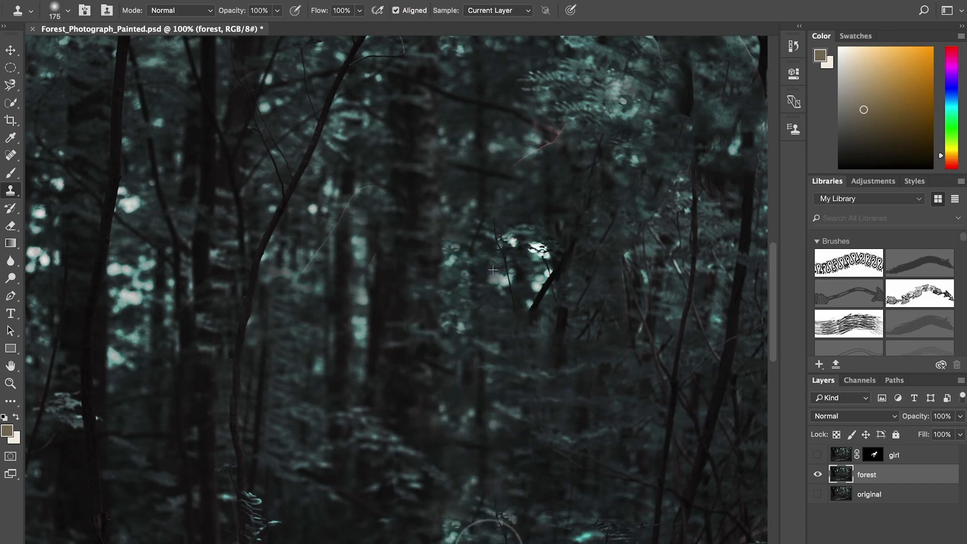
# - Clone out the leftover outline of the girl's standing foot near the forest floor
pyautogui.keyDown('alt'); pyautogui.click(545, 448); pyautogui.keyUp('alt')
pyautogui.moveTo(496, 510)
pyautogui.mouseDown()
pyautogui.moveTo(502, 535)
pyautogui.moveTo(479, 537)
pyautogui.mouseUp()
pyautogui.press('space')
pyautogui.moveTo(599, 493); pyautogui.dragTo(598, 315)
pyautogui.keyDown('alt'); pyautogui.click(475, 449); pyautogui.keyUp('alt')
pyautogui.moveTo(490, 407)
pyautogui.mouseDown()
pyautogui.moveTo(415, 398)
pyautogui.moveTo(531, 436)
pyautogui.mouseUp()
# - Clone leaves and branches over the leftover outline of the girl's head and shoulder, resampling the surrounding foliage
pyautogui.press('space')
pyautogui.moveTo(497, 196); pyautogui.dragTo(540, 455)
pyautogui.keyDown('alt'); pyautogui.click(343, 112); pyautogui.keyUp('alt')
pyautogui.moveTo(407, 345)
pyautogui.mouseDown()
pyautogui.moveTo(391, 388)
pyautogui.moveTo(252, 393)
pyautogui.moveTo(258, 493)
pyautogui.mouseUp()
pyautogui.moveTo(225, 448)
pyautogui.mouseDown()
pyautogui.moveTo(204, 405)
pyautogui.moveTo(220, 351)
pyautogui.moveTo(265, 360)
pyautogui.moveTo(242, 254)
pyautogui.moveTo(235, 310)
pyautogui.moveTo(180, 319)
pyautogui.mouseUp()
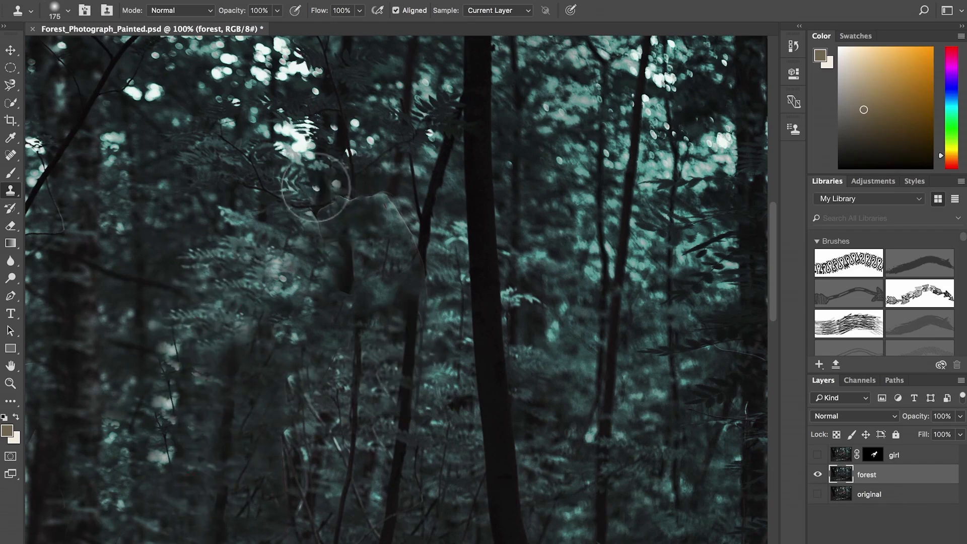
pyautogui.moveTo(328, 213); pyautogui.dragTo(337, 231)
pyautogui.keyDown('alt'); pyautogui.click(354, 123); pyautogui.keyUp('alt')
pyautogui.moveTo(356, 193)
pyautogui.mouseDown()
pyautogui.moveTo(398, 225)
pyautogui.moveTo(384, 232)
pyautogui.moveTo(378, 302)
pyautogui.mouseUp()
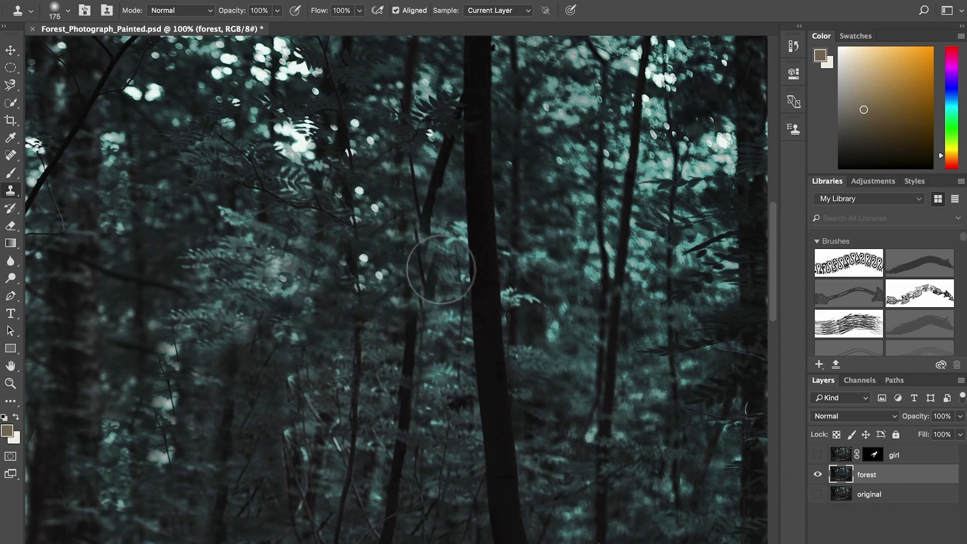
pyautogui.keyDown('alt'); pyautogui.click(150, 190); pyautogui.keyUp('alt')
pyautogui.click(294, 242)
# - Show the girl layer again above the retouched forest, with the whole image in view
pyautogui.press('super+minus')
pyautogui.press('super+minus')
pyautogui.press('super+minus')
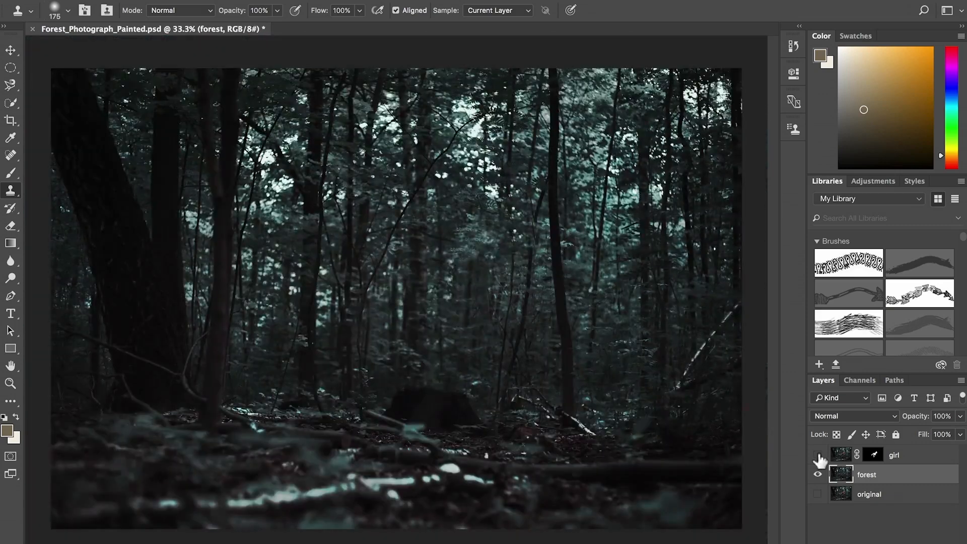
pyautogui.click(817, 455)
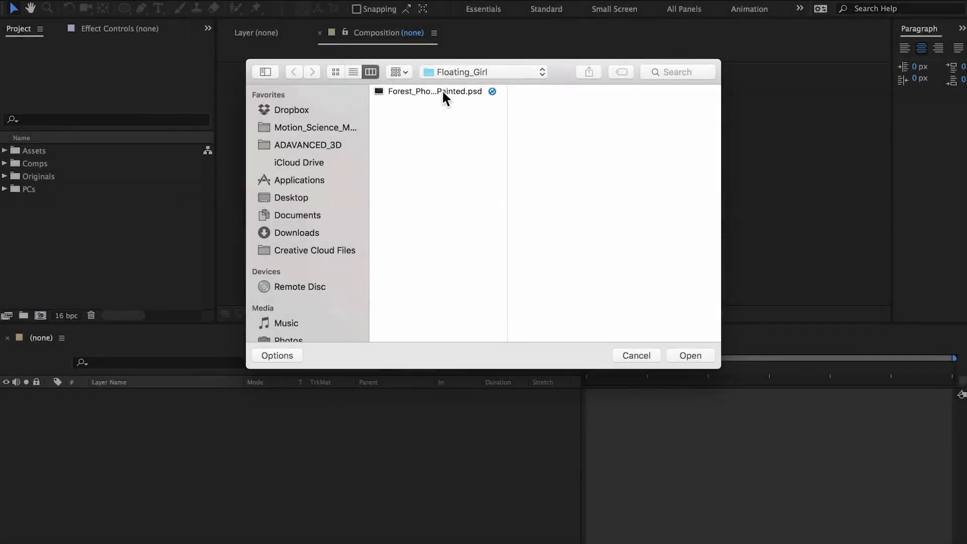
# - Switch to After Effects and import Forest_Photograph_Painted.psd as Composition - Retain Layer Sizes with layer styles merged into footage
pyautogui.click(443, 91)
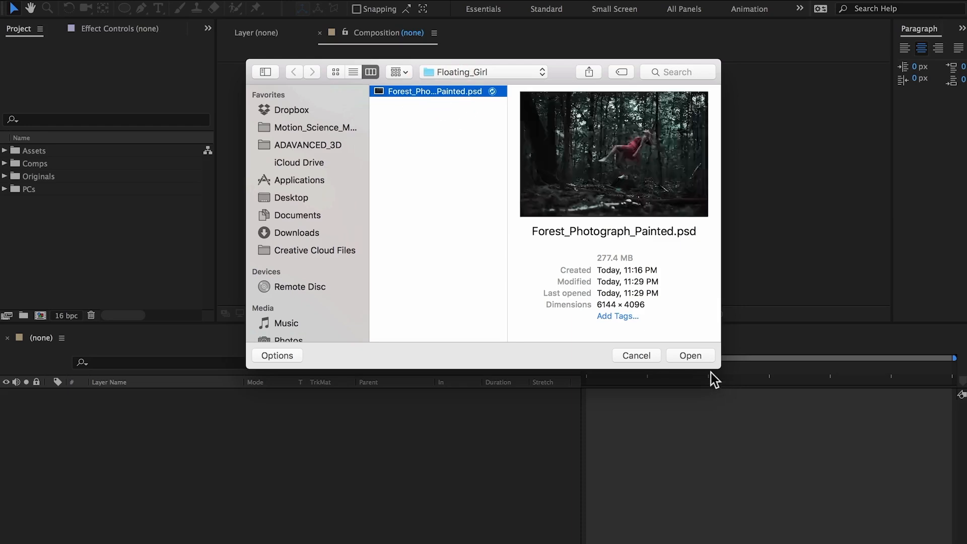
pyautogui.click(697, 355)
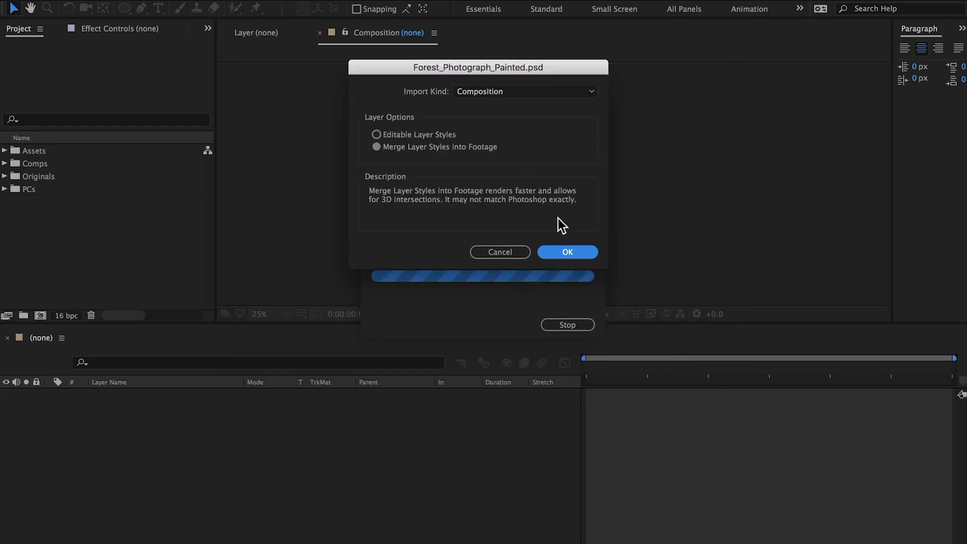
pyautogui.click(488, 95)
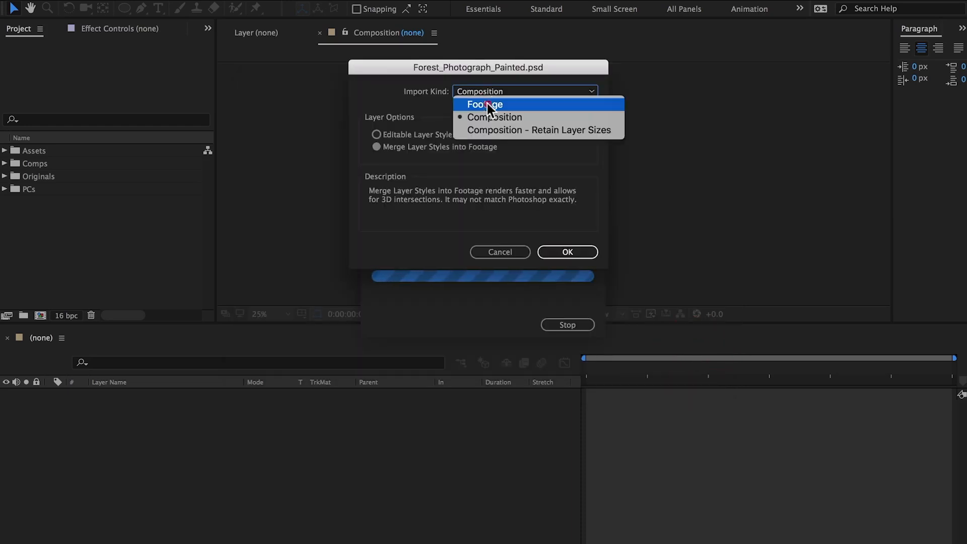
pyautogui.click(491, 129)
pyautogui.click(567, 251)
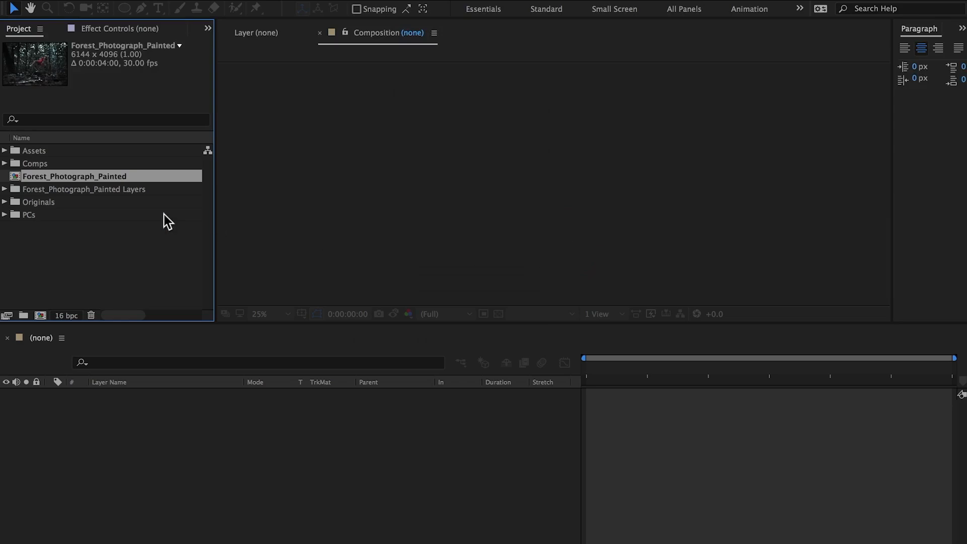
# - Open the Forest_Photograph_Painted composition and delete its original layer
pyautogui.doubleClick(15, 176)
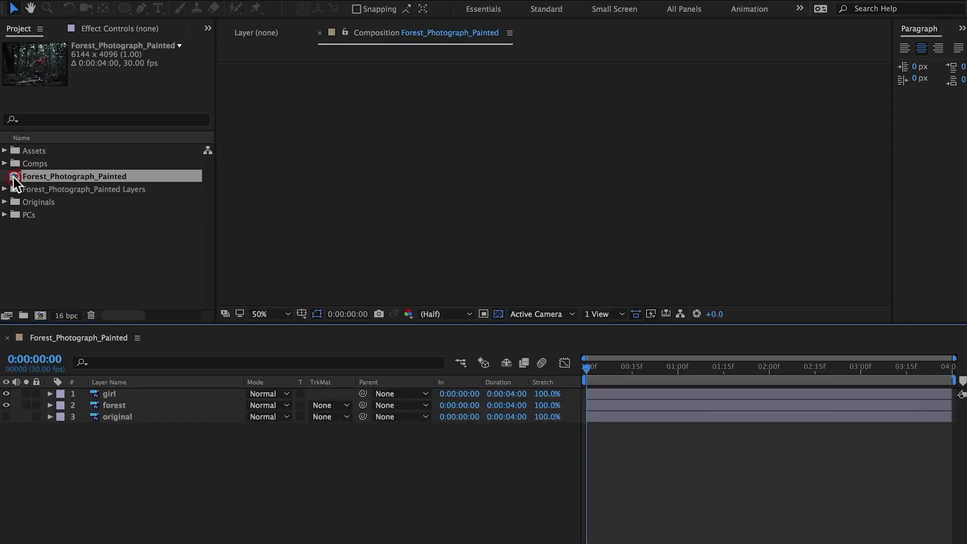
pyautogui.click(117, 491)
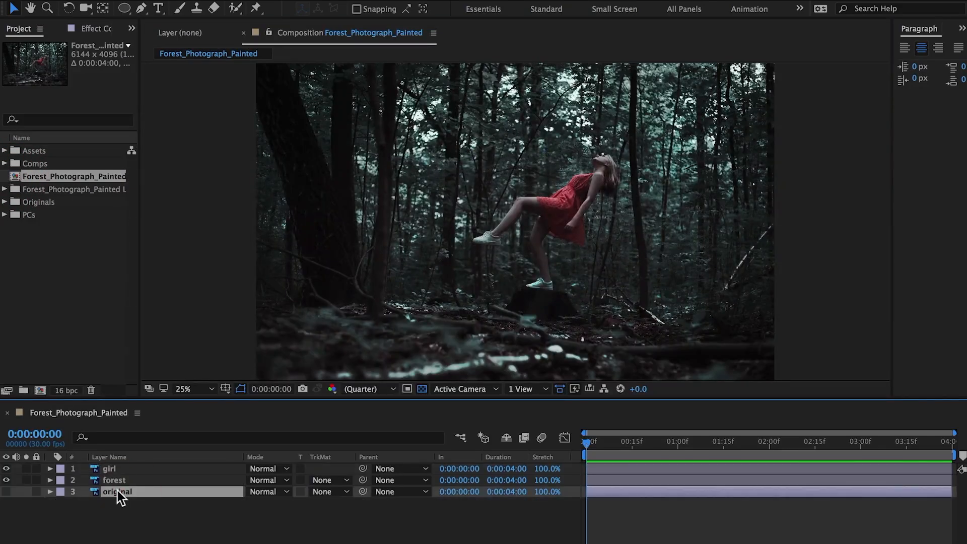
pyautogui.press('Delete')
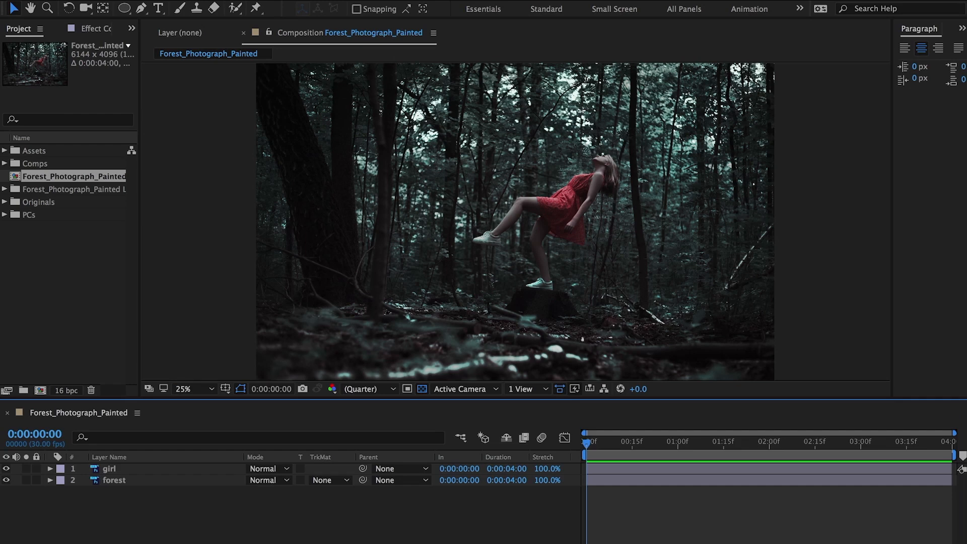
# - Make the girl and forest layers 3D and set the girl layer's Z position to -250
pyautogui.click(305, 542)
pyautogui.click(322, 480)
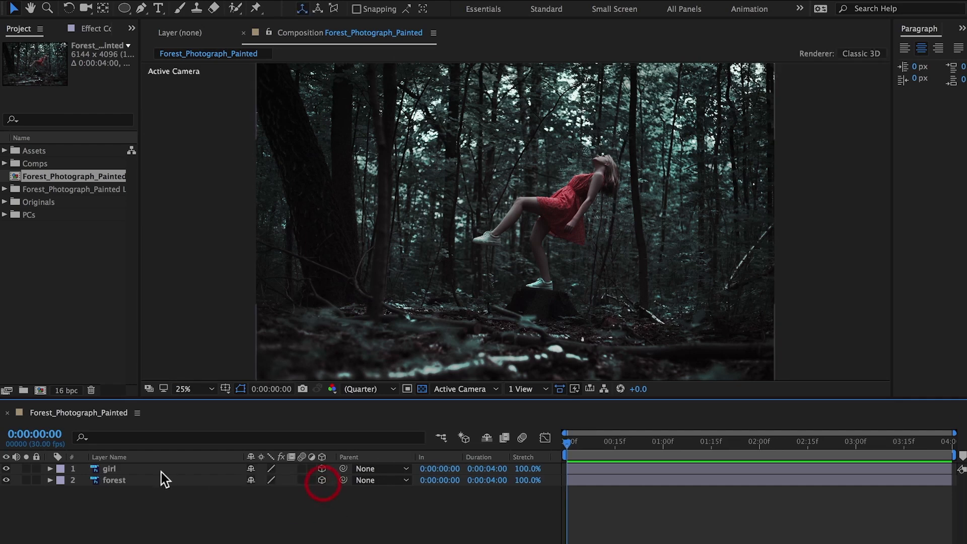
pyautogui.click(153, 470)
pyautogui.press('p')
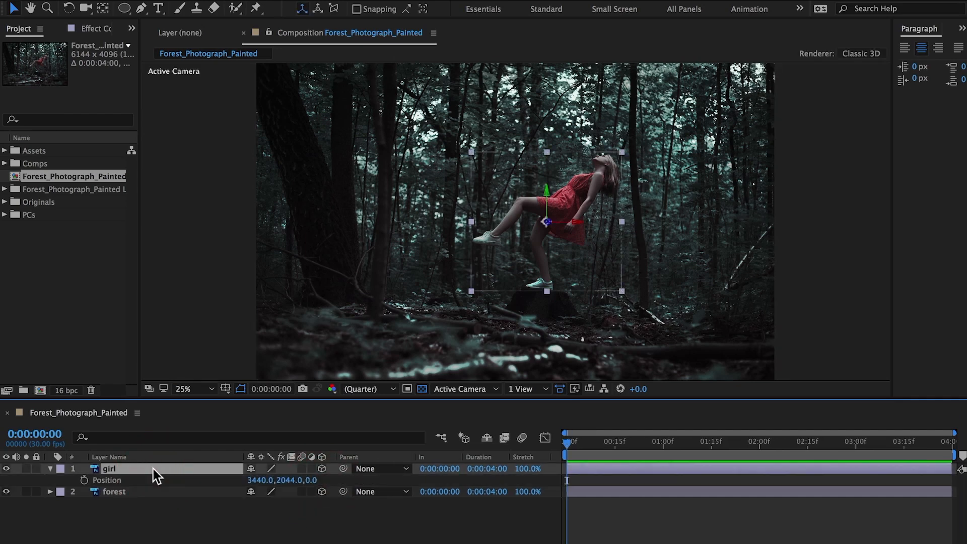
pyautogui.click(311, 480)
pyautogui.write('-250')
pyautogui.press('Return')
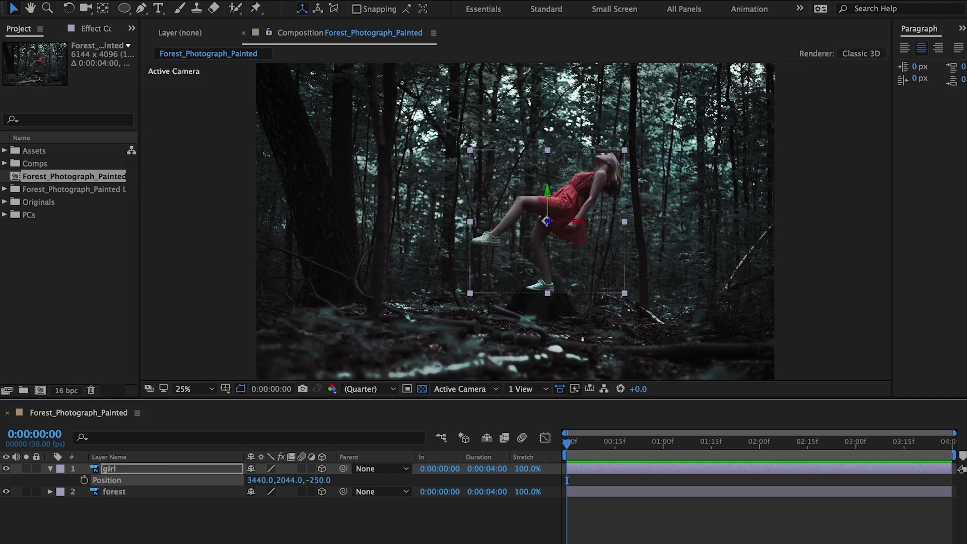
# - Set the forest layer's Z position to 300
pyautogui.click(146, 492)
pyautogui.press('p')
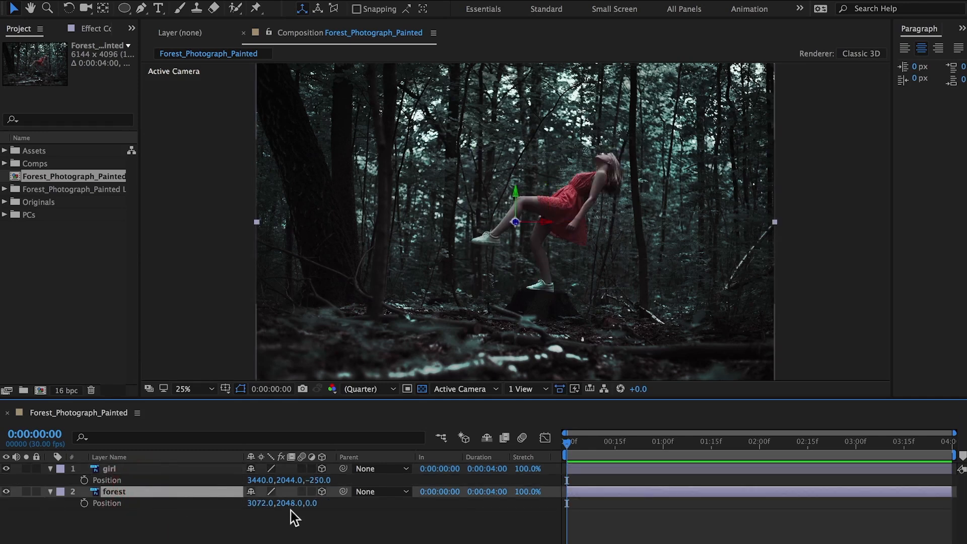
pyautogui.moveTo(309, 503); pyautogui.dragTo(396, 501)
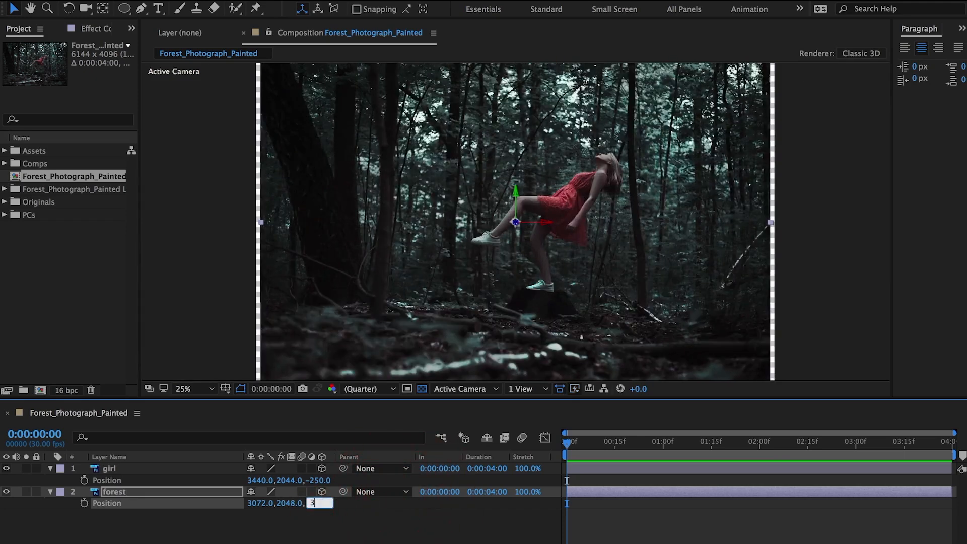
pyautogui.write('300')
pyautogui.press('Return')
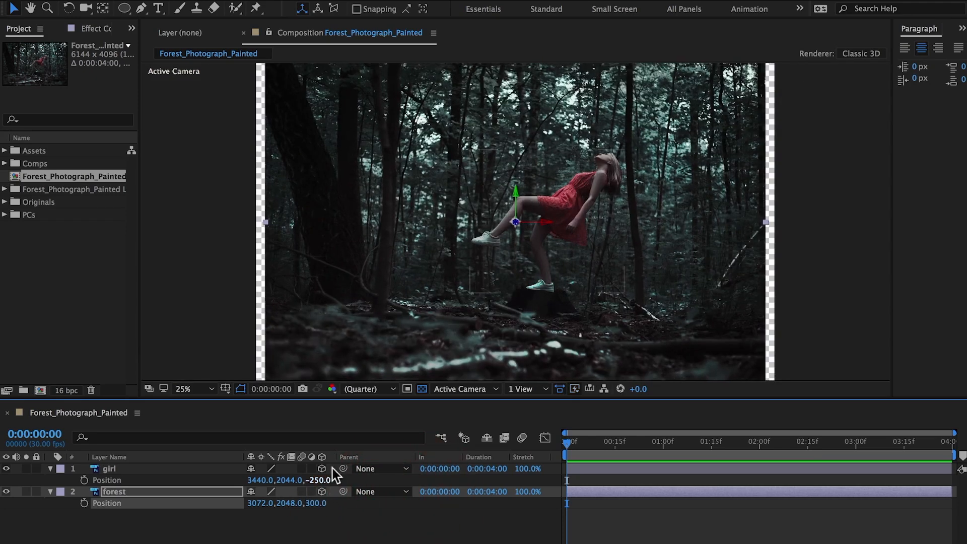
# - Keyframe the girl's position at 0:00:00:00 and 0:00:03:29, and lower her at the first keyframe to a Y position of about 2228
pyautogui.click(205, 469)
pyautogui.press('p')
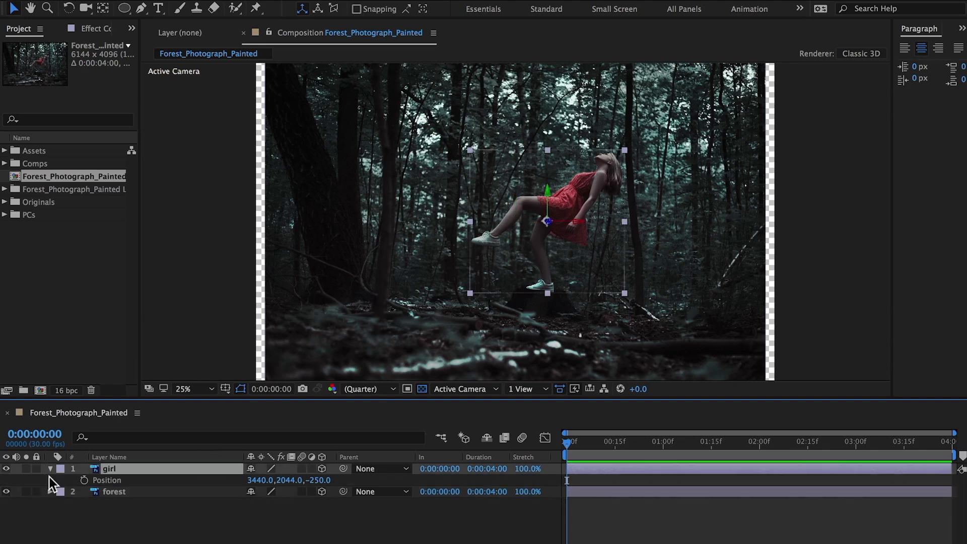
pyautogui.click(84, 480)
pyautogui.moveTo(591, 444); pyautogui.dragTo(920, 443)
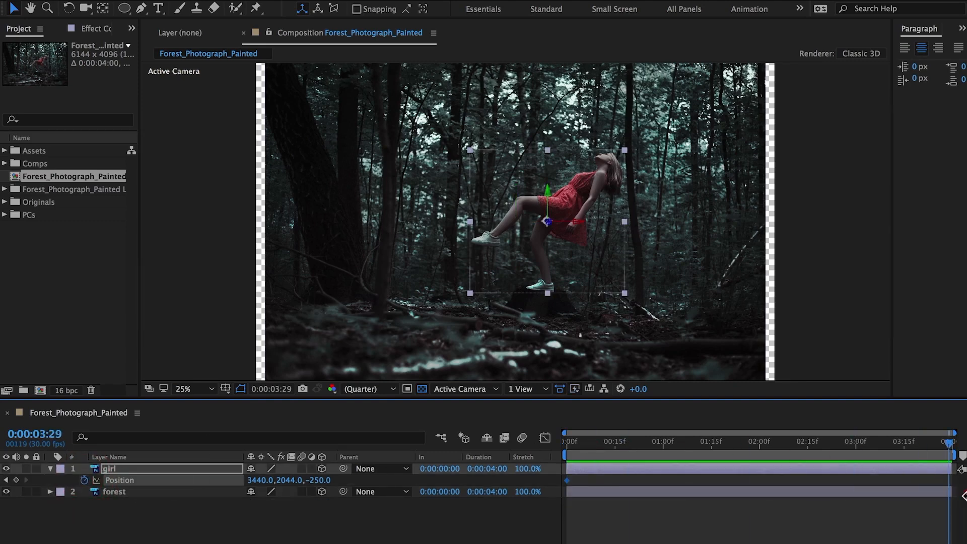
pyautogui.click(17, 480)
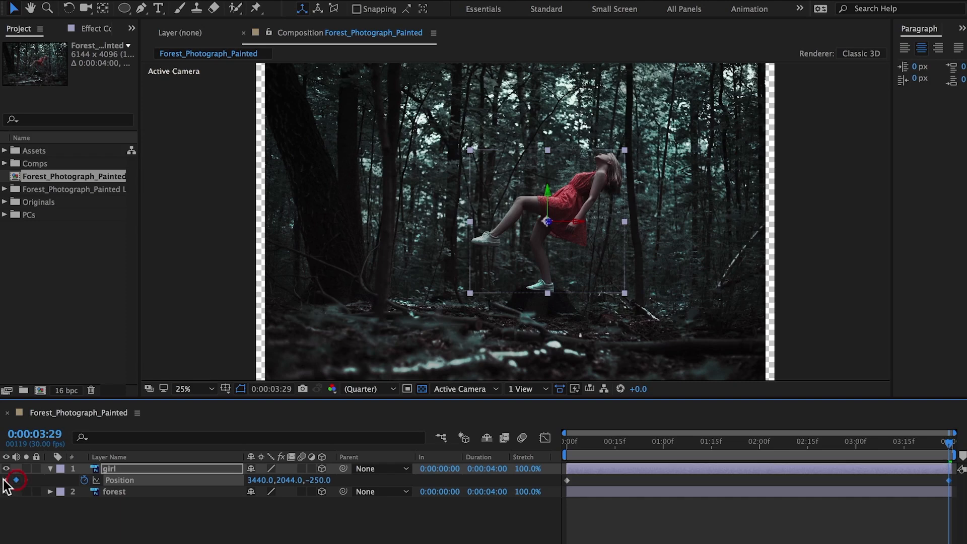
pyautogui.click(6, 480)
pyautogui.moveTo(551, 197); pyautogui.dragTo(546, 207)
# - Set the girl layer's Z Rotation to 11°
pyautogui.press('r')
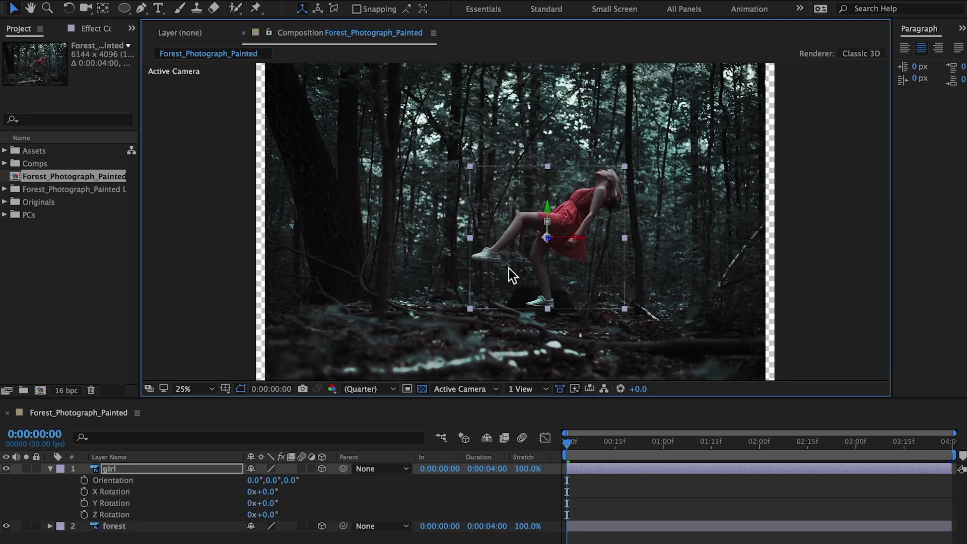
pyautogui.click(271, 515)
pyautogui.write('1')
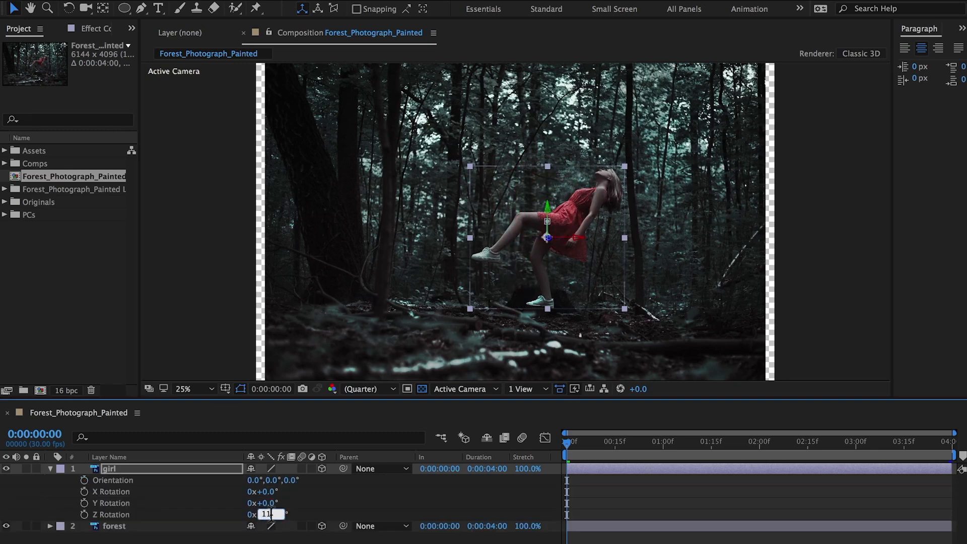
pyautogui.write('1')
pyautogui.press('Return')
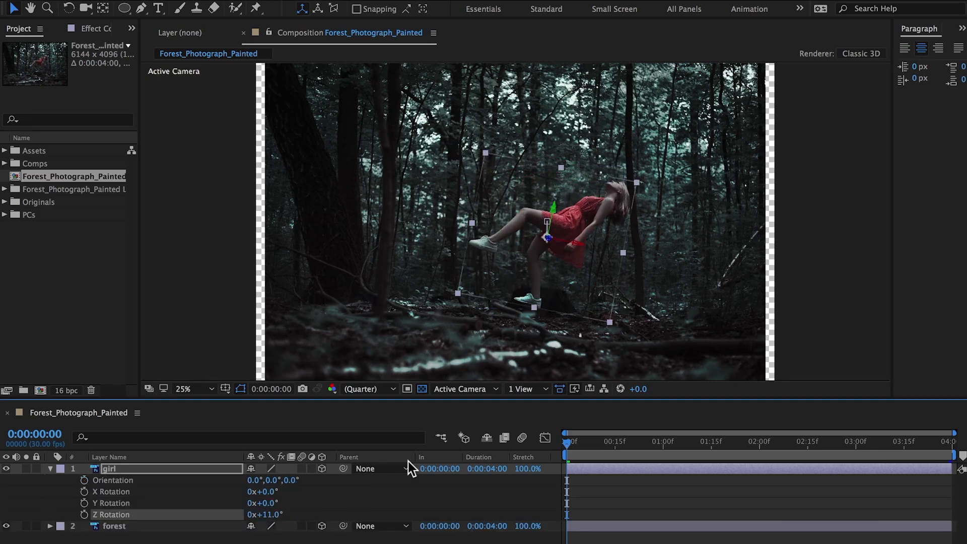
# - Preview the girl's position animation, and enable motion blur for both layers and the composition
pyautogui.press('p')
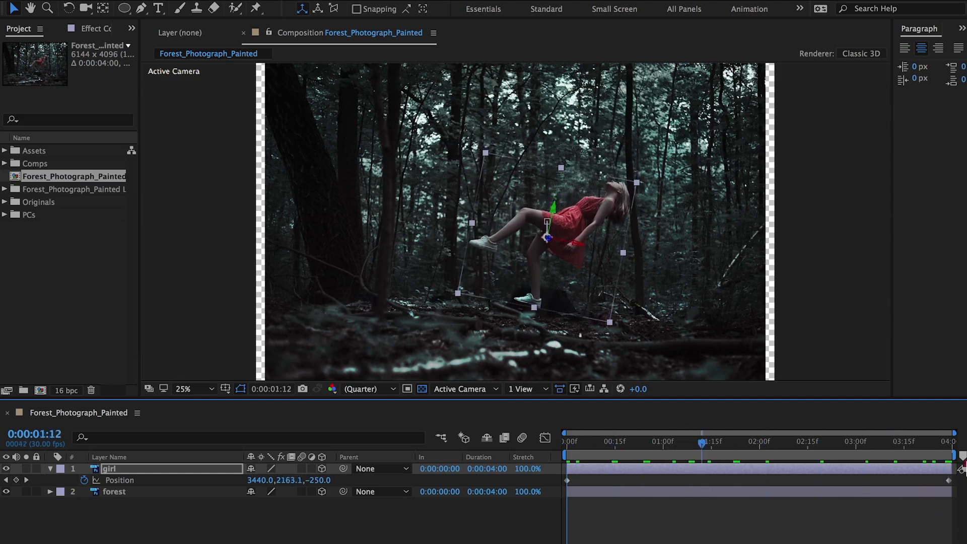
pyautogui.press('space')
pyautogui.moveTo(301, 468); pyautogui.dragTo(302, 497)
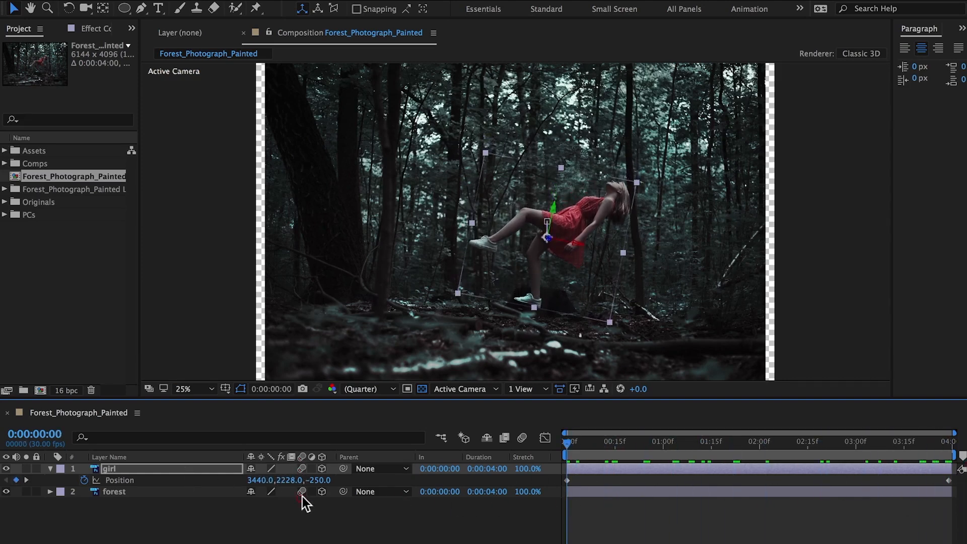
pyautogui.click(522, 439)
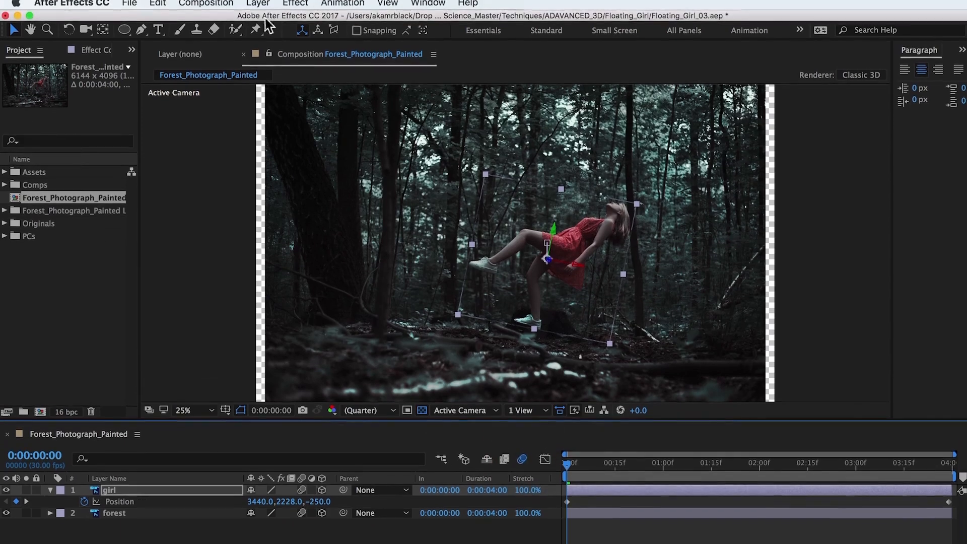
# - Add a one-node camera to the composition, choosing a lens preset in its settings
pyautogui.click(258, 6)
pyautogui.moveTo(267, 23)
pyautogui.click(450, 69)
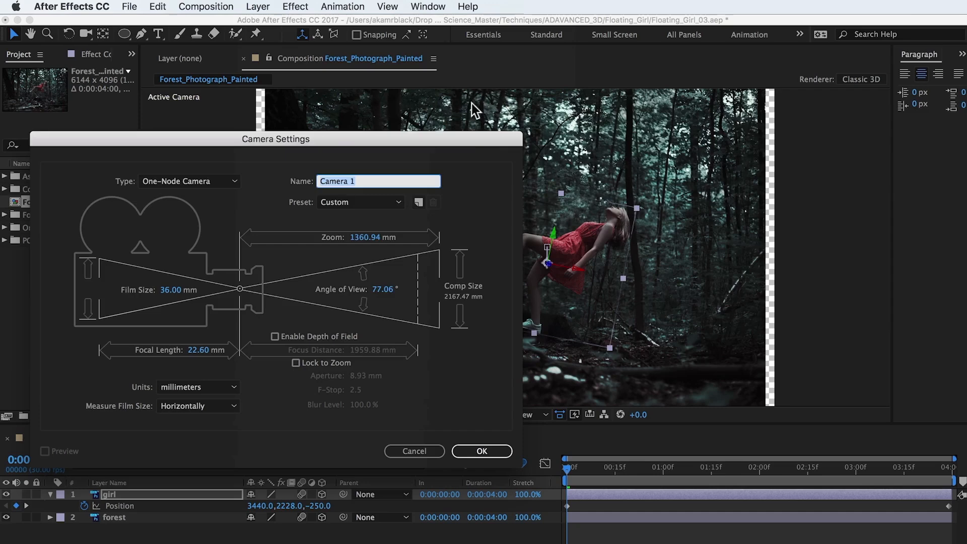
pyautogui.click(382, 202)
pyautogui.click(365, 297)
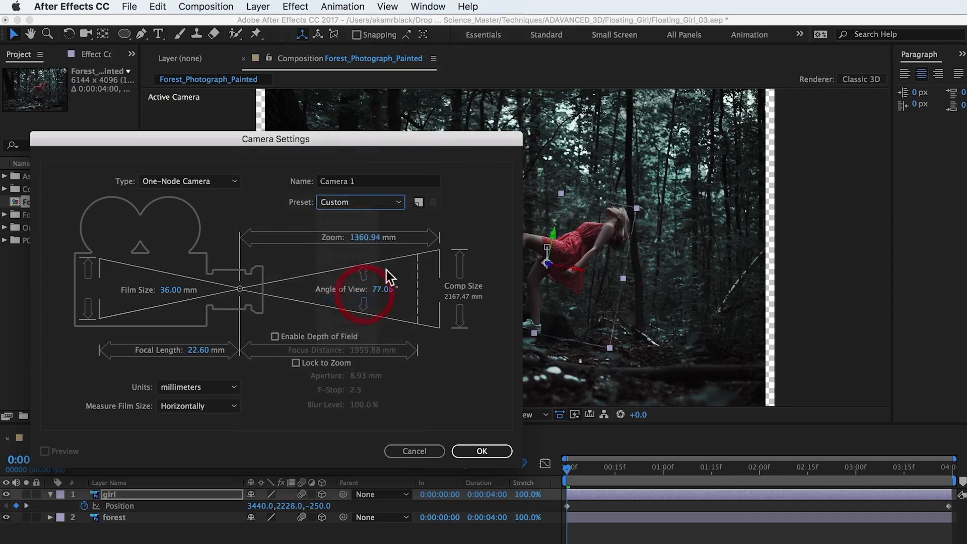
pyautogui.click(493, 449)
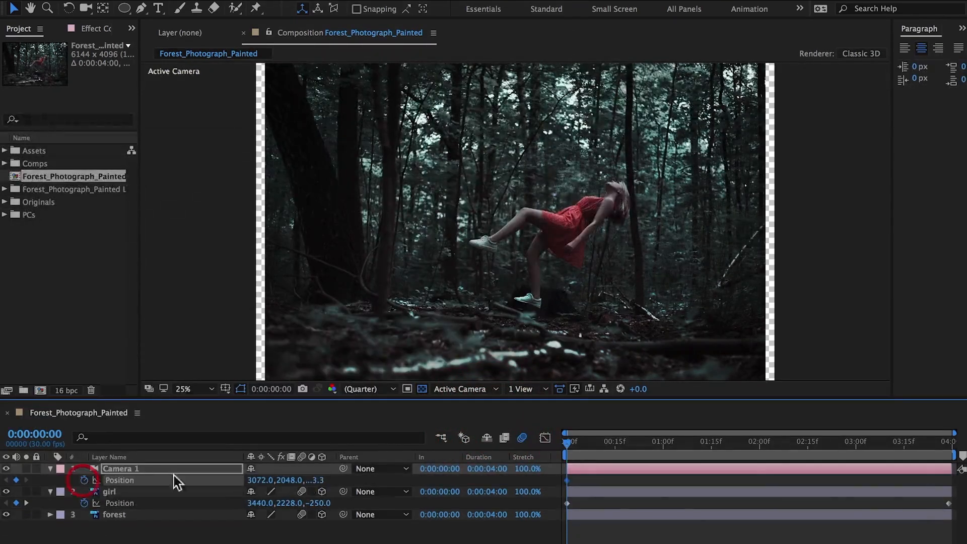
# - Push the camera in toward the girl at 0:00:03:29 to animate its position, and preview the move
pyautogui.moveTo(566, 444); pyautogui.dragTo(953, 455)
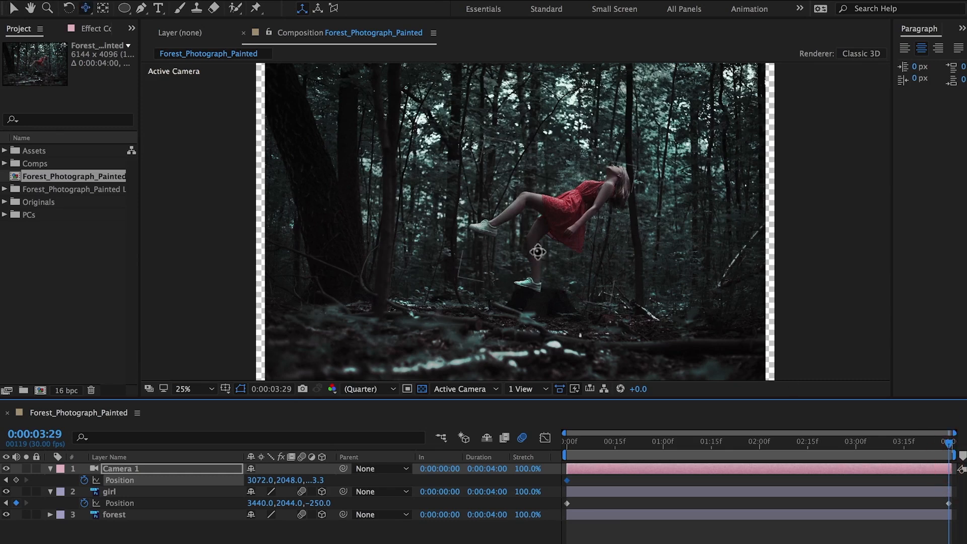
pyautogui.moveTo(541, 248); pyautogui.dragTo(552, 211)
pyautogui.moveTo(658, 446); pyautogui.dragTo(966, 463)
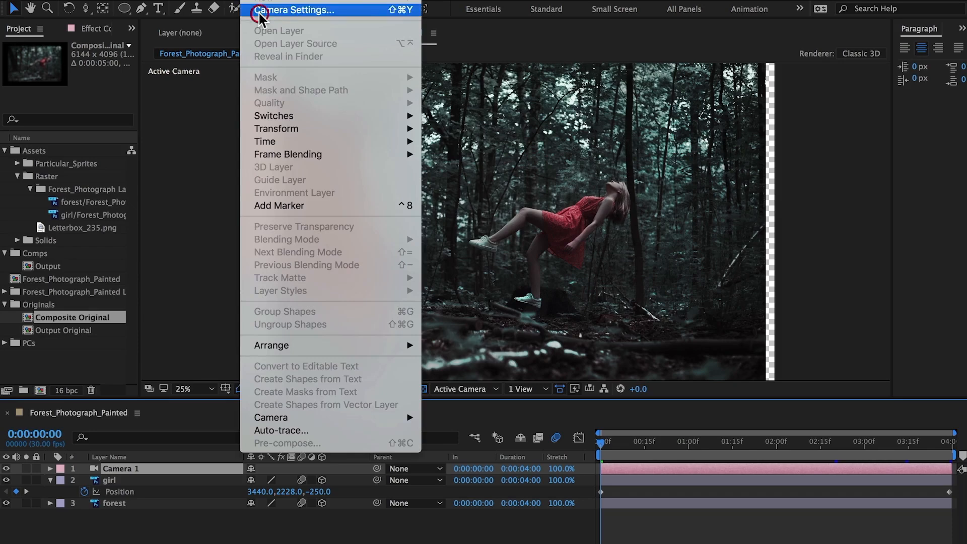
# - Change the camera's lens preset to 80mm in its settings
pyautogui.click(259, 12)
pyautogui.click(340, 175)
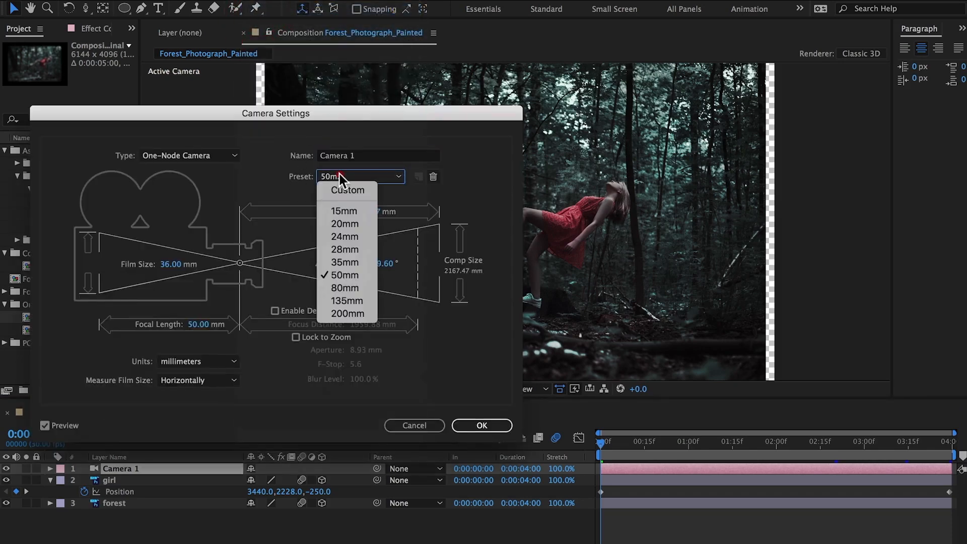
pyautogui.click(352, 288)
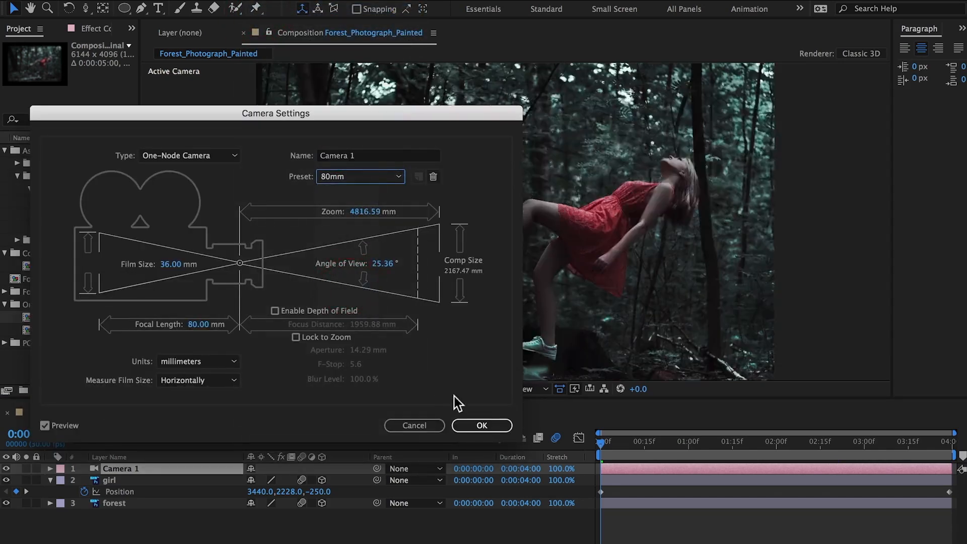
pyautogui.click(470, 424)
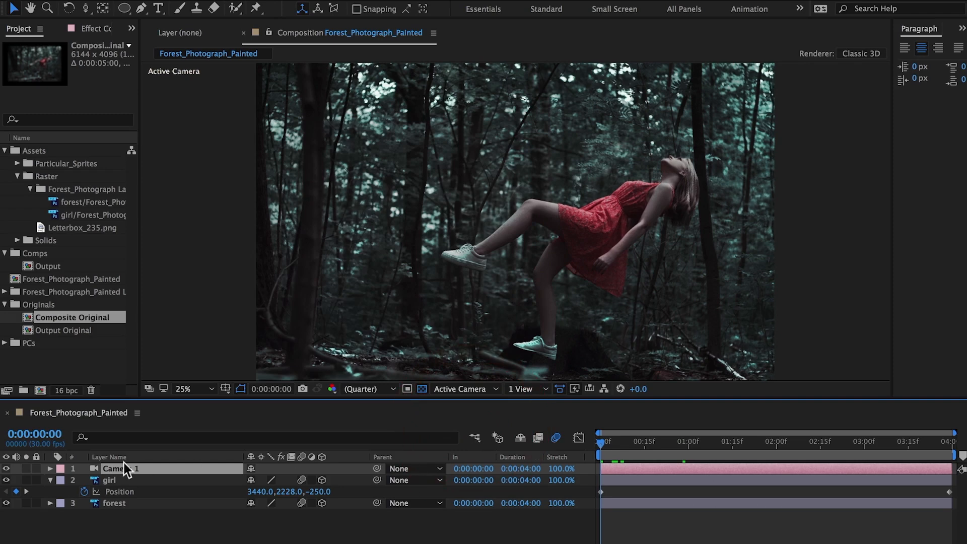
# - Keyframe the camera's Z Rotation from 0° at the start to -5° at 0:00:03:29, and preview the tilt
pyautogui.moveTo(602, 448); pyautogui.dragTo(511, 470)
pyautogui.press('r')
pyautogui.click(84, 514)
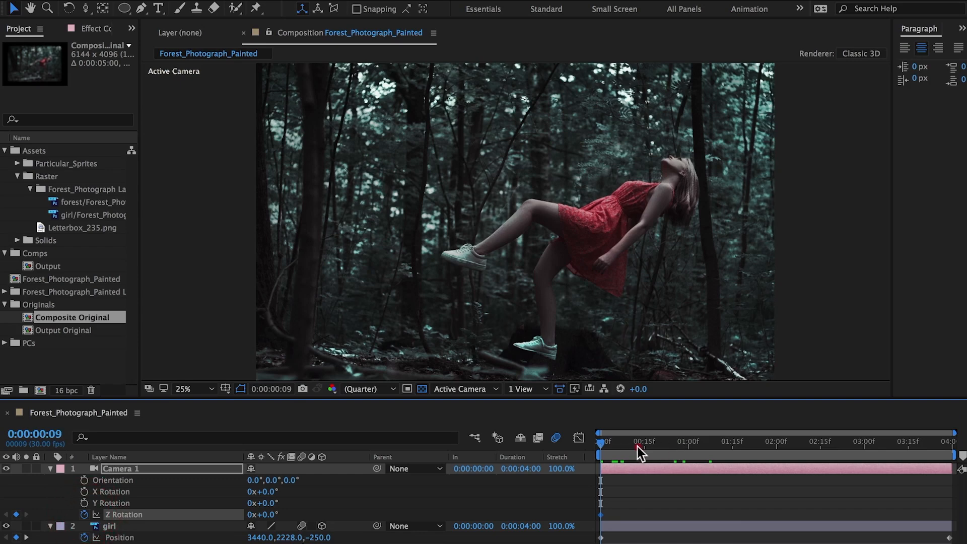
pyautogui.click(950, 442)
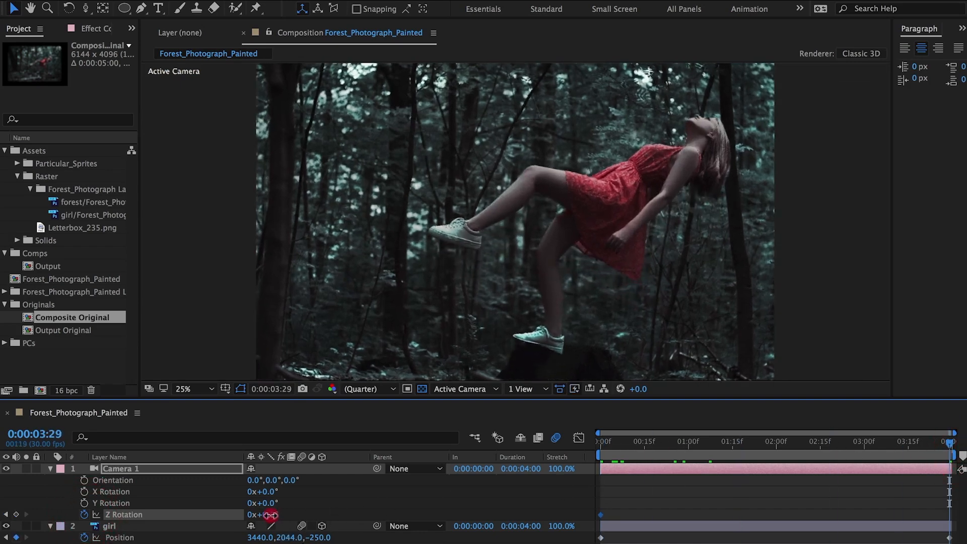
pyautogui.moveTo(270, 515); pyautogui.dragTo(269, 516)
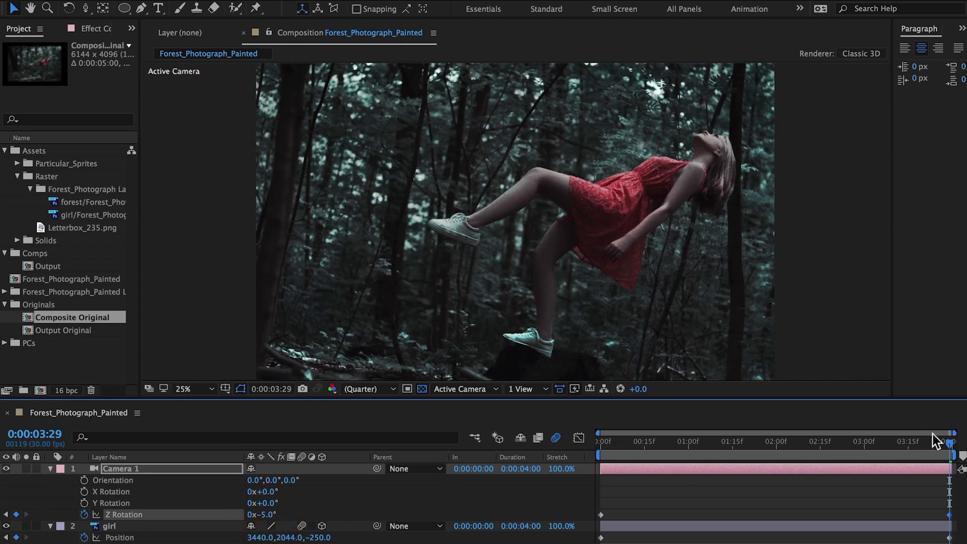
pyautogui.moveTo(873, 452); pyautogui.dragTo(467, 456)
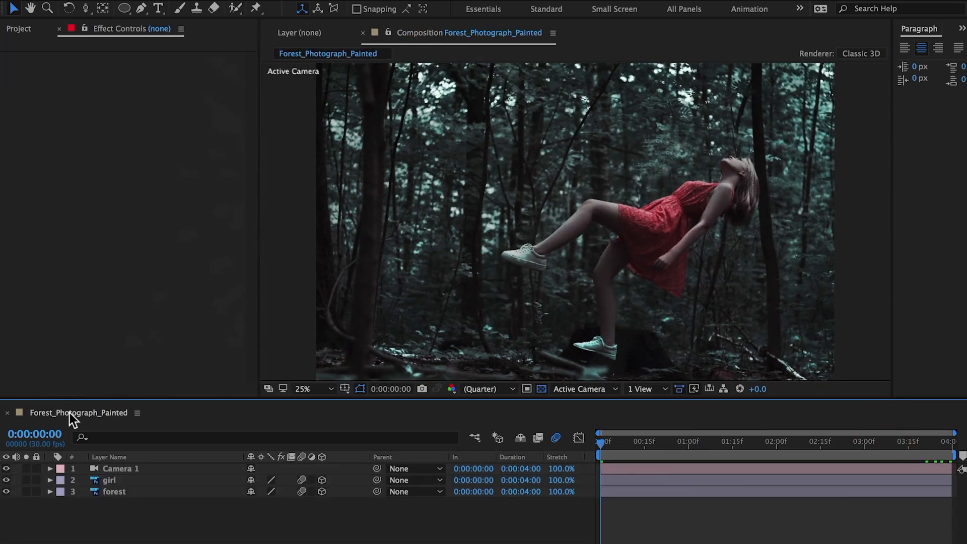
# - Rename the Forest_Photograph_Painted composition as Composite
pyautogui.click(70, 413)
pyautogui.press('super+k')
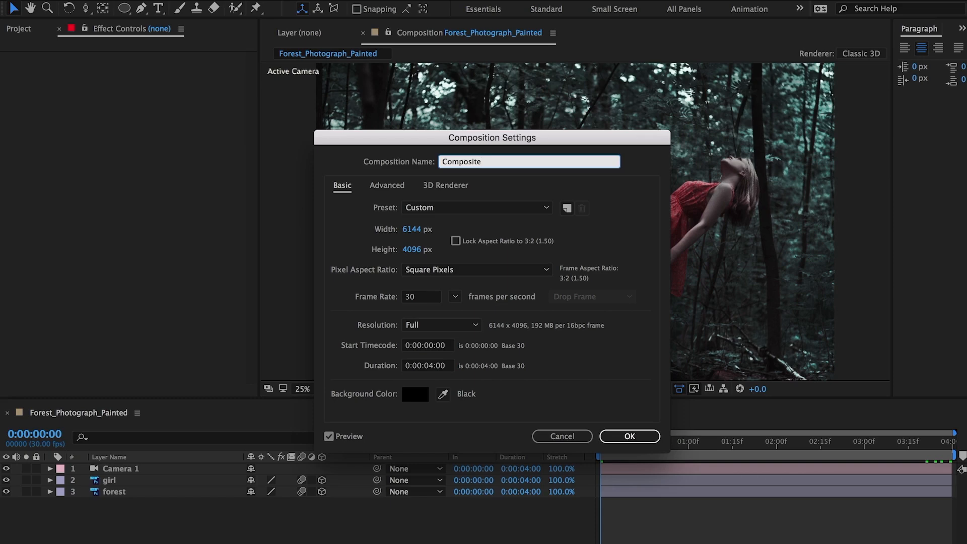
pyautogui.press('Return')
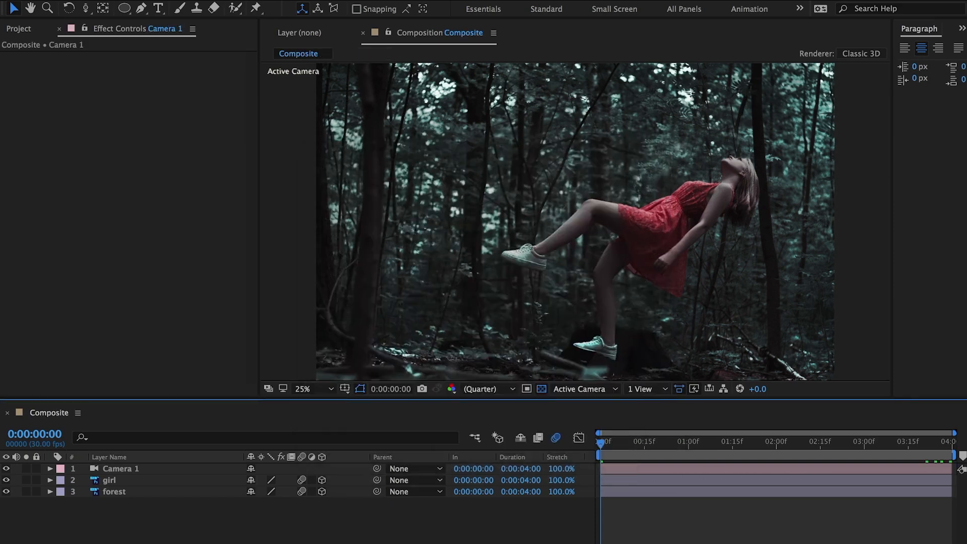
# - Create a new solid layer named Leaves at the composition's size
pyautogui.click(258, 0)
pyautogui.moveTo(270, 0)
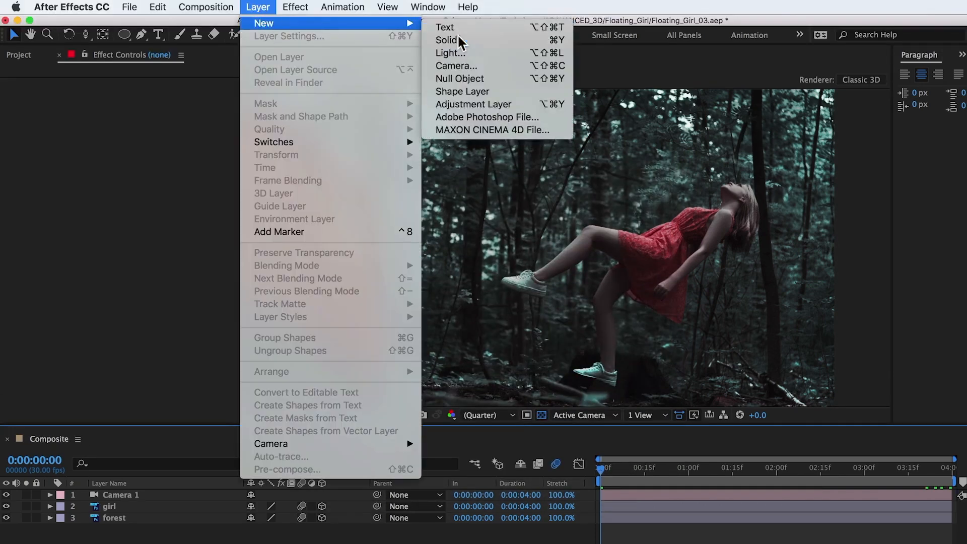
pyautogui.click(454, 13)
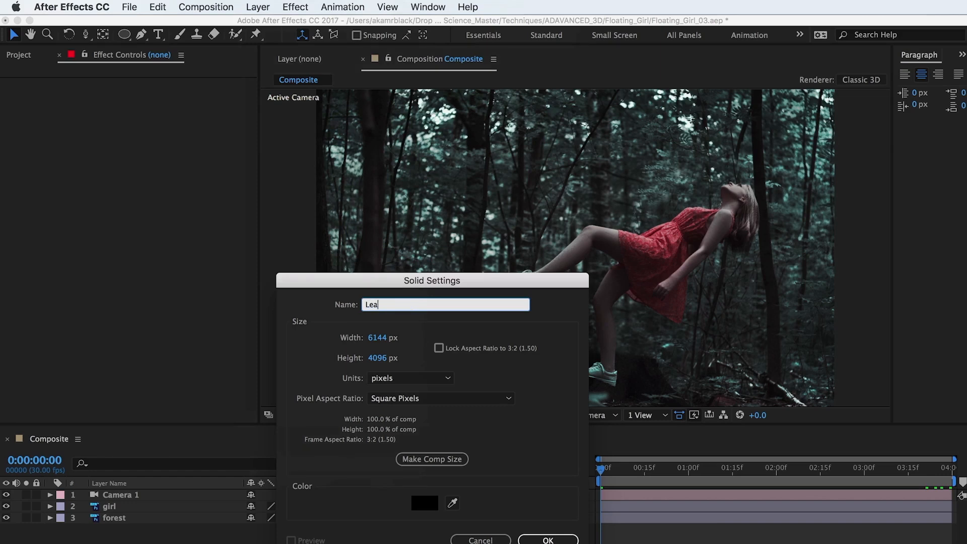
pyautogui.write('Leaves')
pyautogui.press('Return')
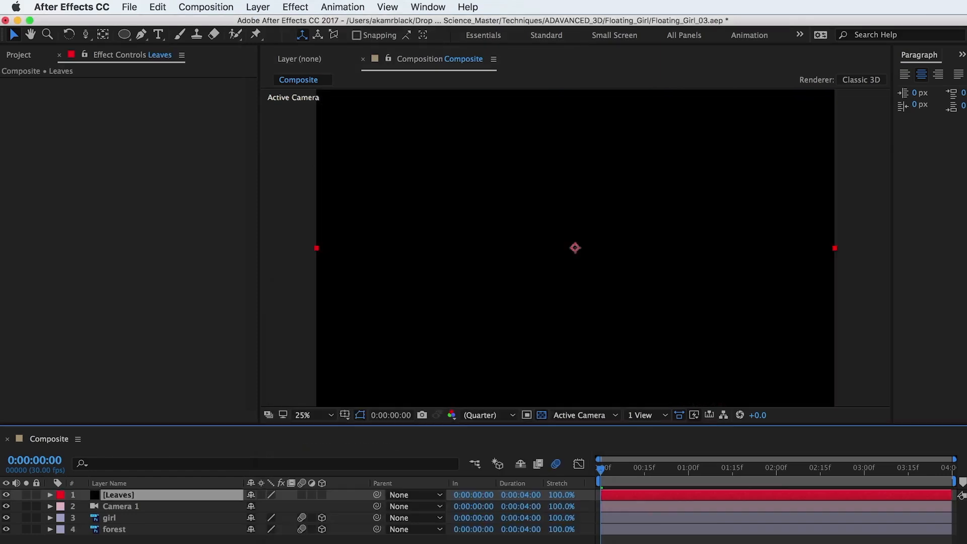
# - Apply Trapcode Particular to the Leaves solid and load the custom Forest Leaves effect from its Effects Builder
pyautogui.click(307, 6)
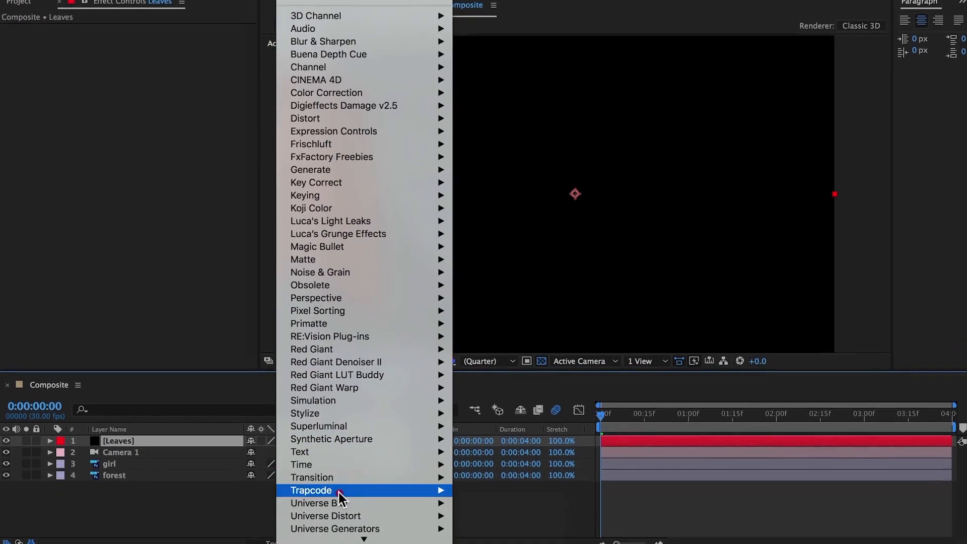
pyautogui.moveTo(449, 543)
pyautogui.click(467, 480)
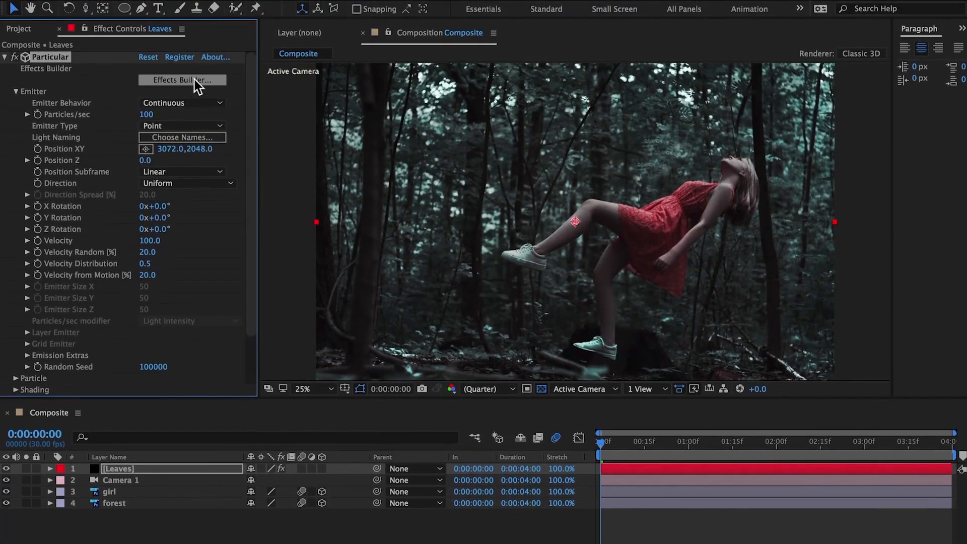
pyautogui.click(195, 66)
pyautogui.click(91, 23)
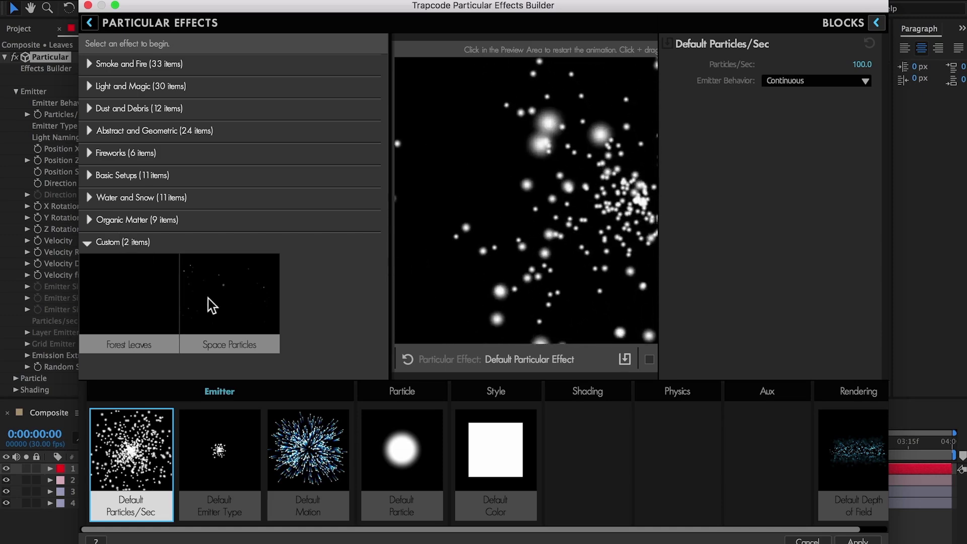
pyautogui.click(138, 311)
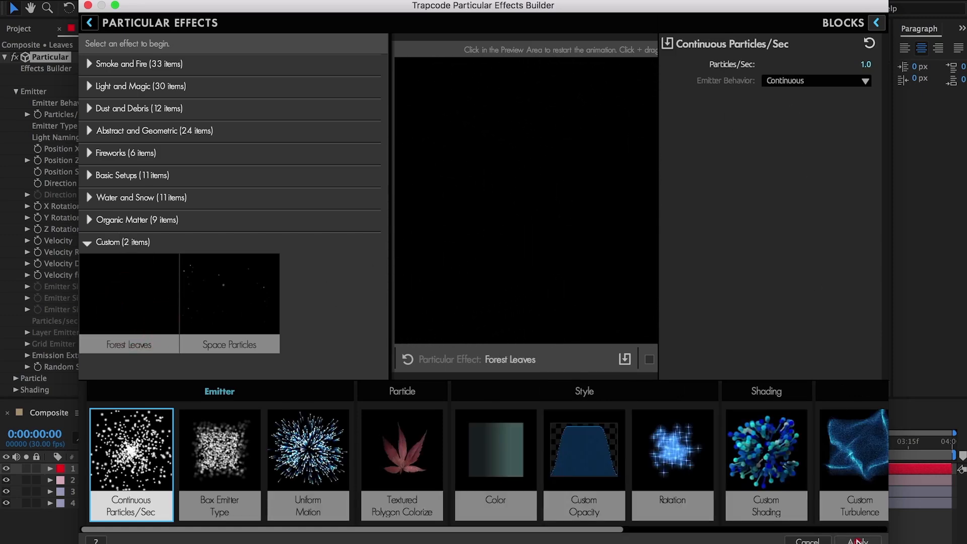
pyautogui.click(858, 541)
# - Set the emitter's Y position to -156 and its Pre Run to 100, and preview the falling leaves
pyautogui.click(193, 150)
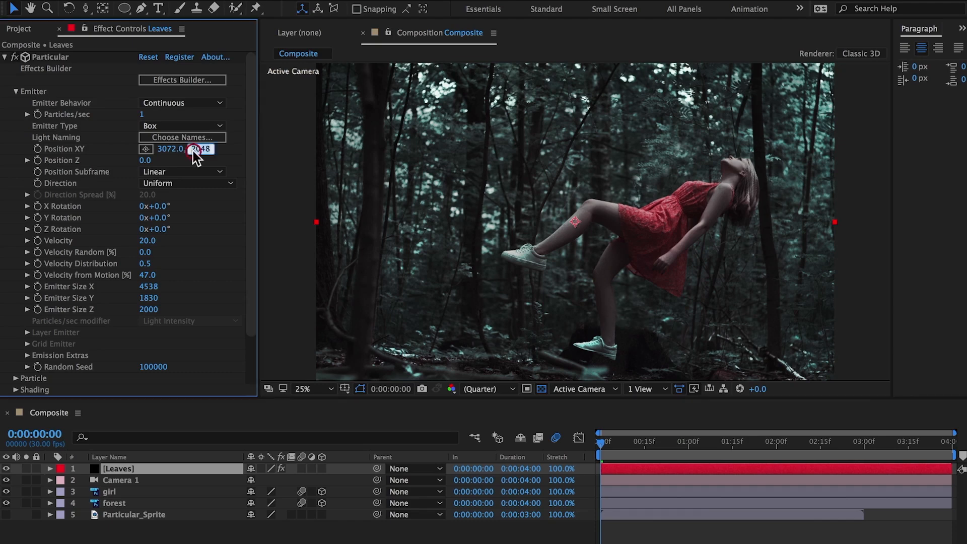
pyautogui.write('-156')
pyautogui.press('Return')
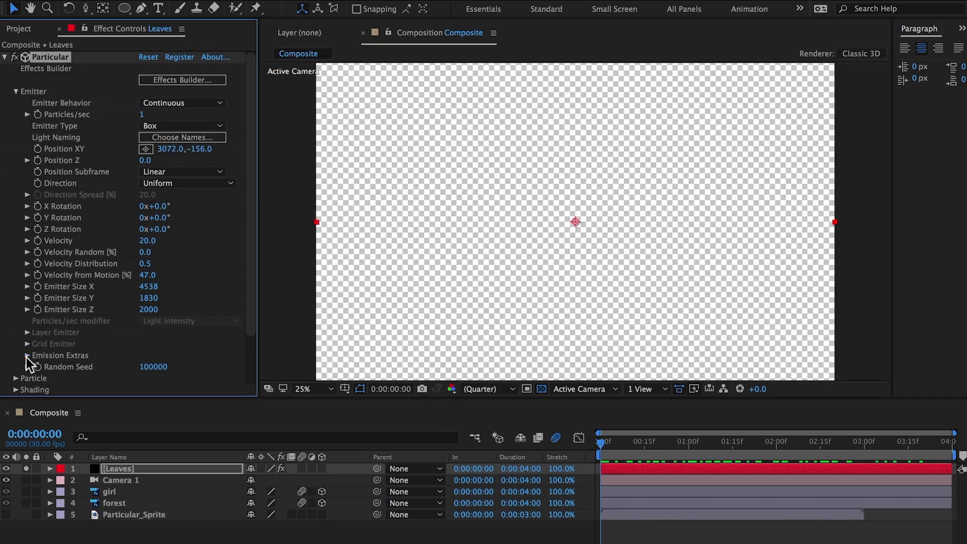
pyautogui.click(27, 355)
pyautogui.moveTo(143, 368); pyautogui.dragTo(349, 374)
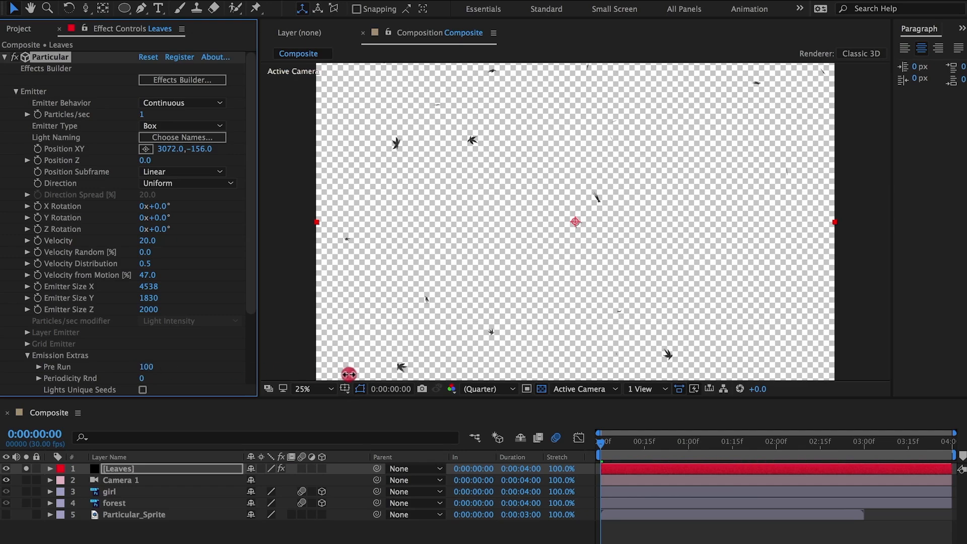
pyautogui.click(684, 445)
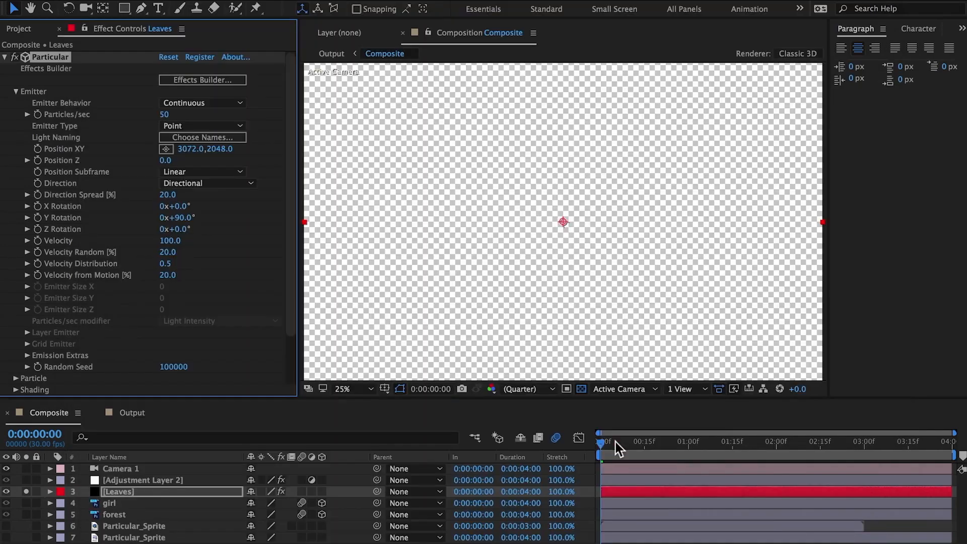
# - Set the Leaves particles' size to 53 and their life to about 81.3 seconds
pyautogui.click(146, 492)
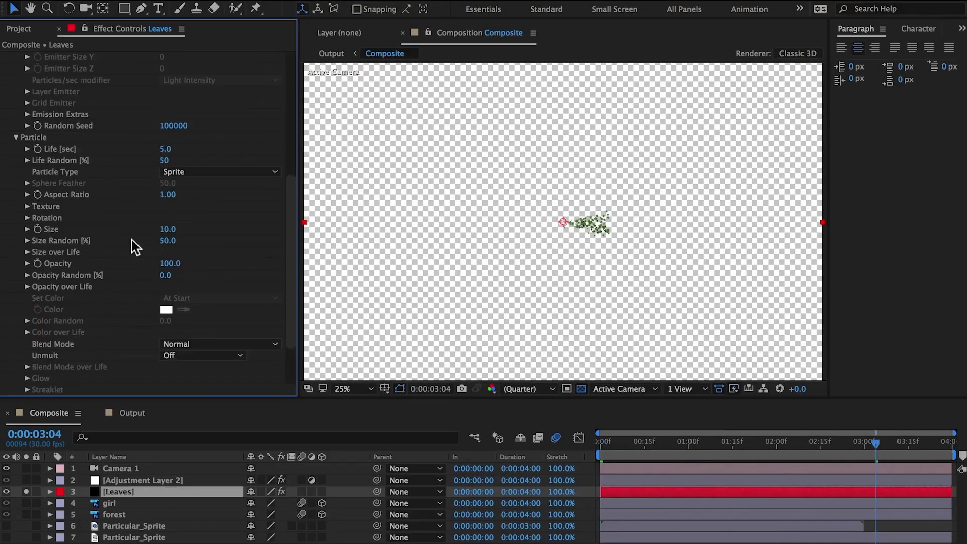
pyautogui.moveTo(167, 229); pyautogui.dragTo(194, 226)
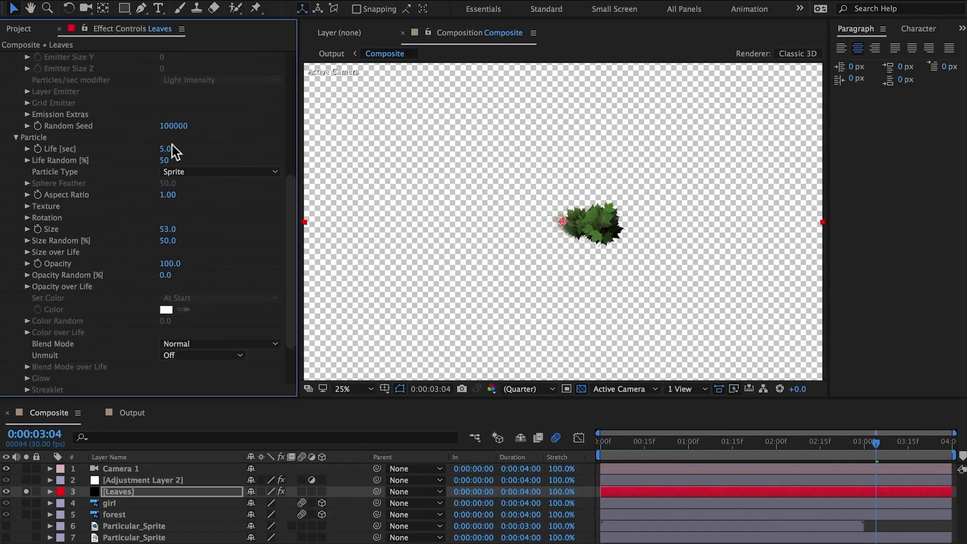
pyautogui.moveTo(171, 148); pyautogui.dragTo(209, 148)
# - Make the Leaves emitter a Box with X size 4500, Y size 1800 and Z size 2000
pyautogui.scroll(5, 201, 146)
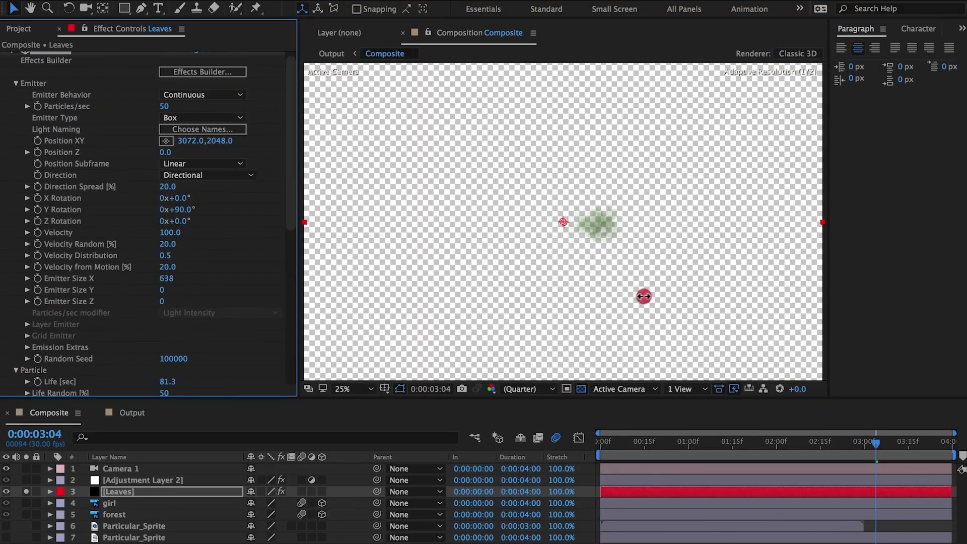
pyautogui.write('1800')
pyautogui.press('Tab')
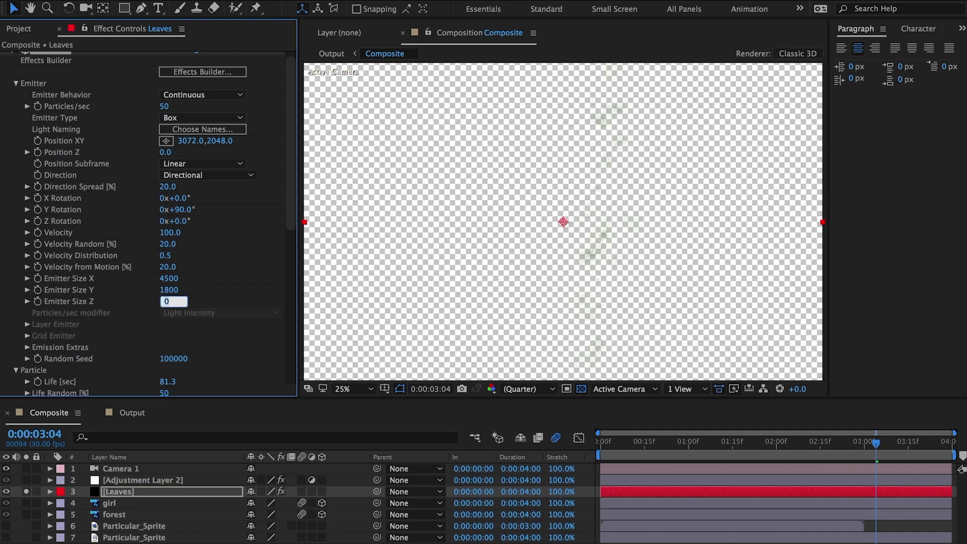
pyautogui.write('2000')
pyautogui.press('Return')
# - Set the Leaves particles' life to 12 seconds and the emission rate to 10 particles per second
pyautogui.scroll(-3, 269, 323)
pyautogui.scroll(-2, 268, 322)
pyautogui.moveTo(161, 261); pyautogui.dragTo(124, 339)
pyautogui.moveTo(288, 227); pyautogui.dragTo(292, 151)
pyautogui.click(164, 114)
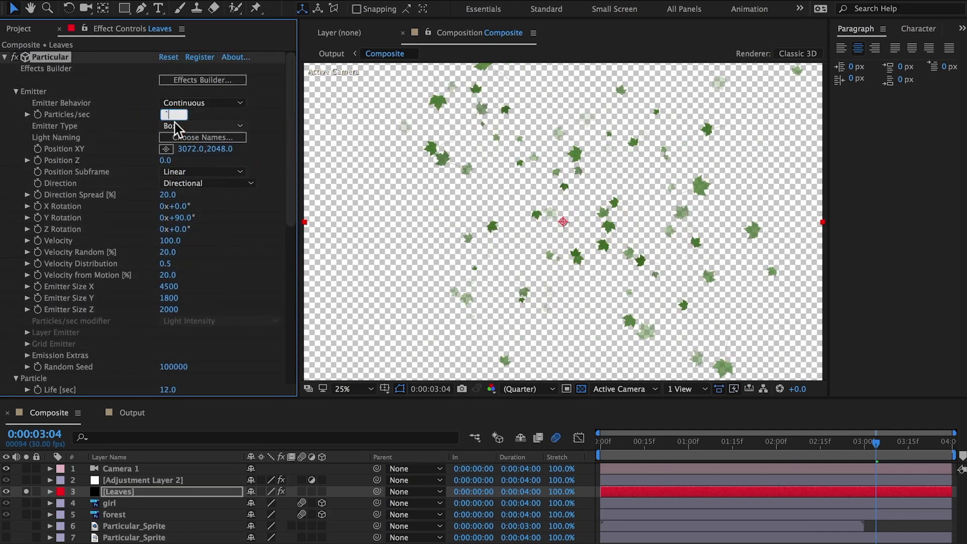
pyautogui.write('10')
pyautogui.press('Return')
pyautogui.write('2.0')
pyautogui.press('Return')
# - Change the leaf particle type to Textured Polygon Colorize and set its color to Over Life
pyautogui.moveTo(290, 222); pyautogui.dragTo(290, 341)
pyautogui.click(212, 177)
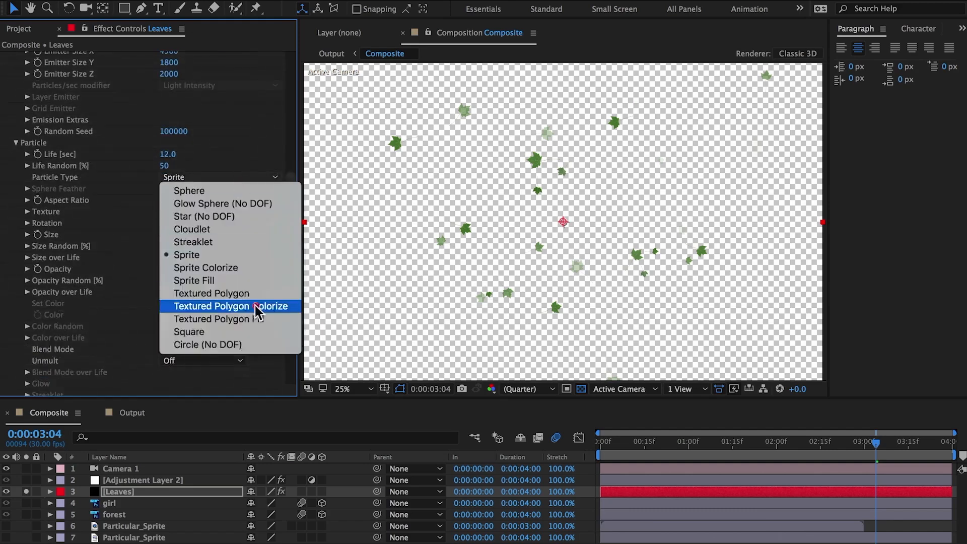
pyautogui.click(255, 307)
pyautogui.moveTo(292, 286); pyautogui.dragTo(293, 310)
pyautogui.click(27, 243)
pyautogui.click(27, 242)
pyautogui.click(207, 253)
pyautogui.click(193, 279)
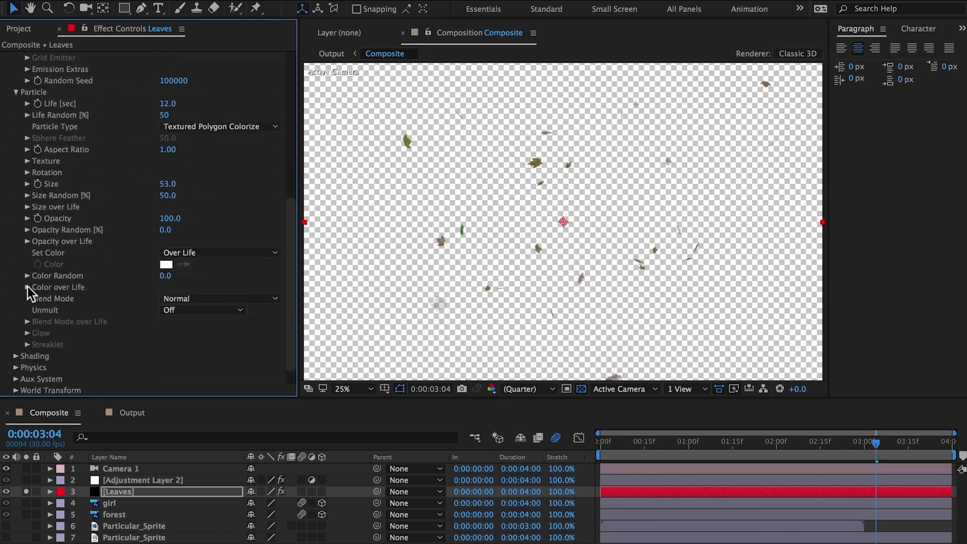
# - Apply a color ramp preset to the leaves' Color over Life
pyautogui.click(28, 287)
pyautogui.click(232, 303)
pyautogui.click(219, 385)
# - Unsolo the Leaves layer and recolor both stops of its Color over Life ramp with dark tones sampled from the forest image
pyautogui.click(26, 491)
pyautogui.doubleClick(53, 313)
pyautogui.click(685, 333)
pyautogui.click(562, 200)
pyautogui.click(706, 272)
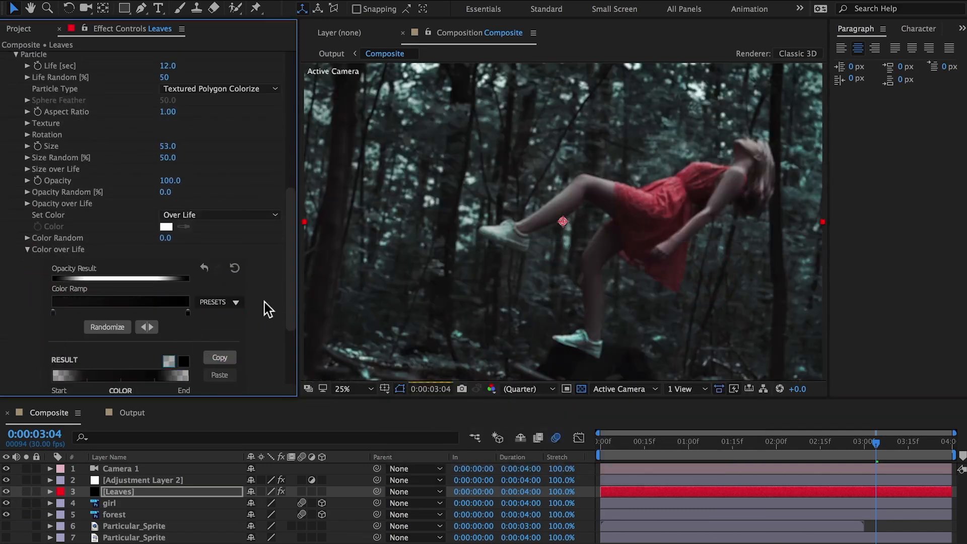
pyautogui.doubleClick(188, 313)
pyautogui.click(684, 338)
pyautogui.click(678, 157)
pyautogui.click(719, 274)
pyautogui.click(28, 249)
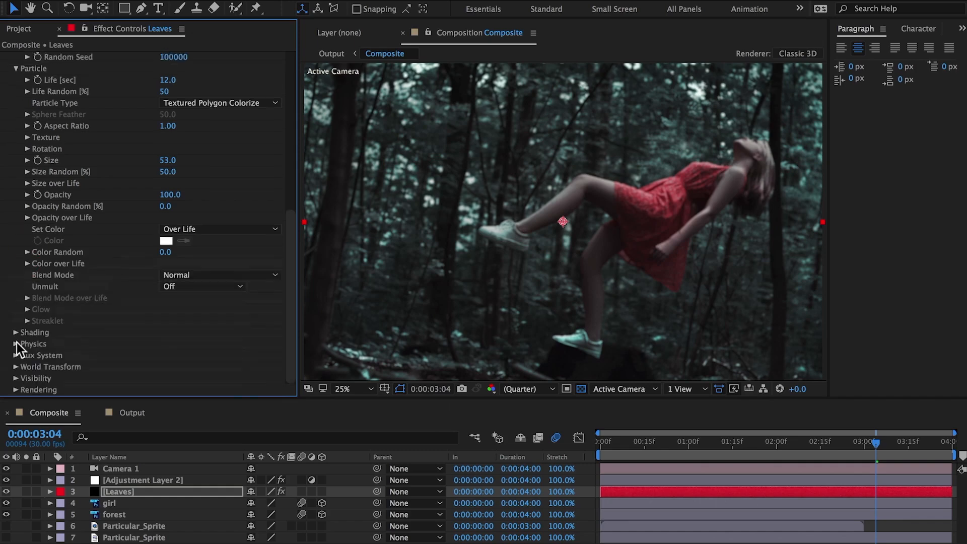
# - Solo the Leaves layer and set its air physics to Wind X 97, Wind Y 294 and Wind Z -102
pyautogui.click(17, 342)
pyautogui.click(26, 491)
pyautogui.scroll(-5, 169, 362)
pyautogui.click(27, 252)
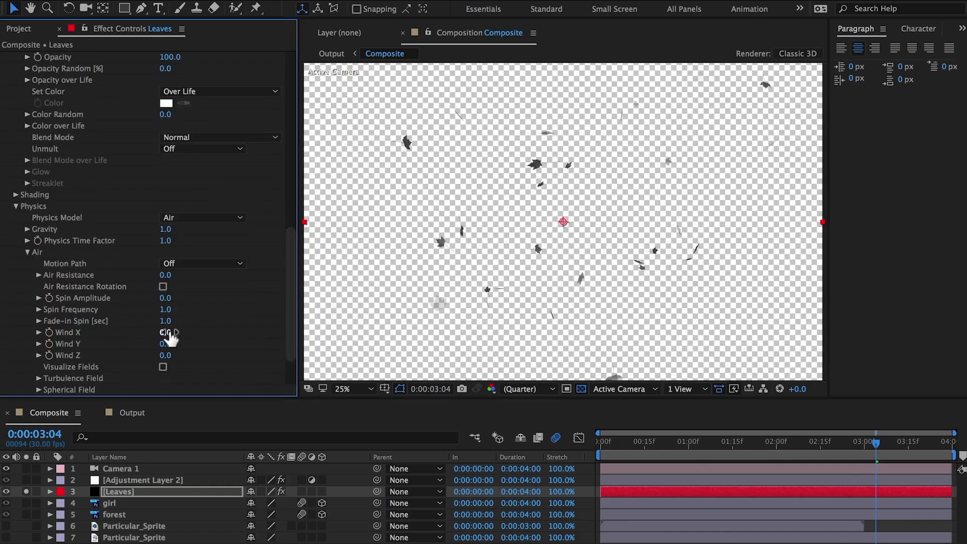
pyautogui.moveTo(168, 332); pyautogui.dragTo(346, 302)
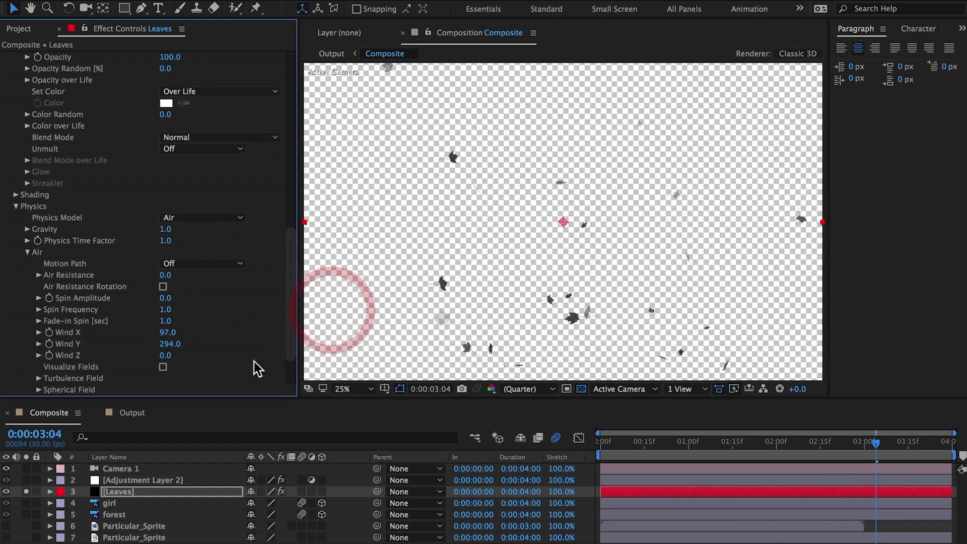
pyautogui.moveTo(166, 355); pyautogui.dragTo(109, 363)
# - Set the leaves' turbulence field to Affect Position 50 and Scale 5
pyautogui.click(39, 379)
pyautogui.moveTo(165, 288); pyautogui.dragTo(149, 289)
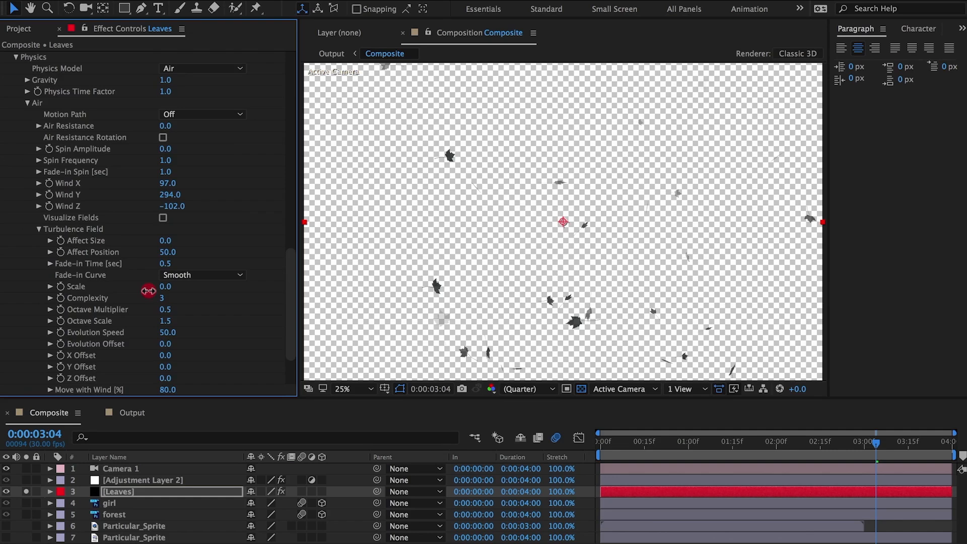
pyautogui.moveTo(290, 333); pyautogui.dragTo(290, 357)
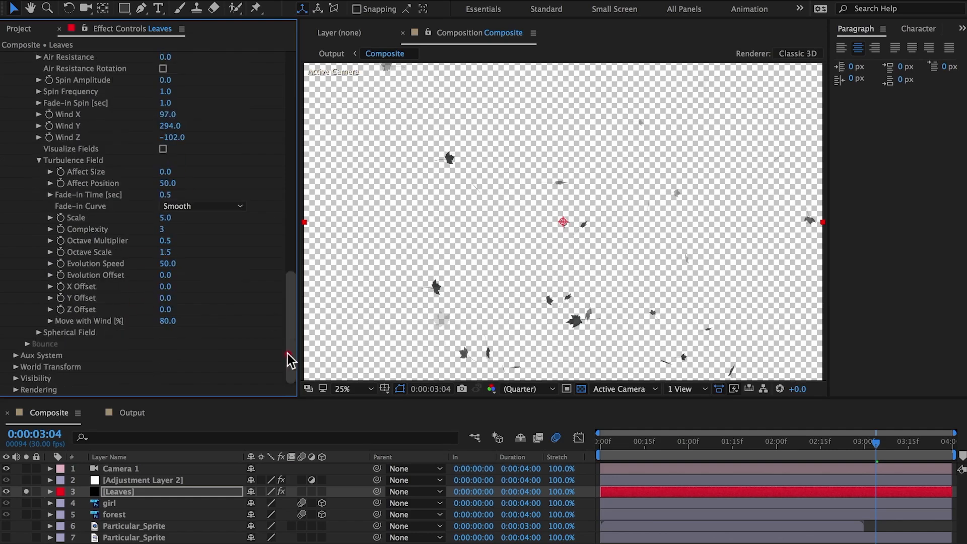
# - Set the leaves' rendering Motion Blur to Comp Settings and enable the Leaves layer's motion blur switch
pyautogui.click(16, 389)
pyautogui.click(192, 343)
pyautogui.click(81, 328)
pyautogui.click(27, 389)
pyautogui.click(182, 310)
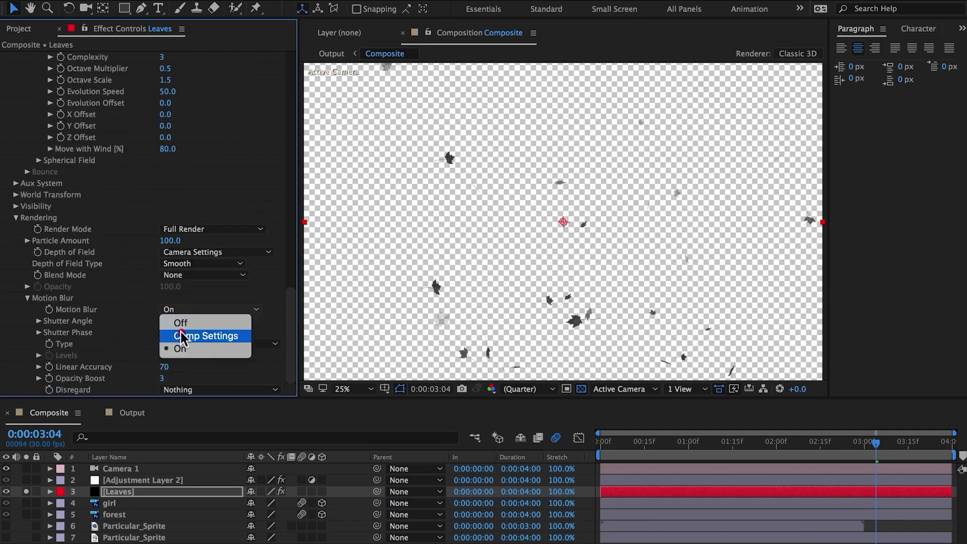
pyautogui.click(182, 335)
pyautogui.click(301, 492)
pyautogui.click(161, 492)
# - Set the leaves emitter's Pre Run to 100 in Emission Extras and scrub the timeline to check it
pyautogui.moveTo(291, 336); pyautogui.dragTo(290, 289)
pyautogui.moveTo(827, 443); pyautogui.dragTo(747, 444)
pyautogui.moveTo(292, 302); pyautogui.dragTo(296, 175)
pyautogui.click(663, 443)
pyautogui.click(27, 220)
pyautogui.moveTo(163, 232); pyautogui.dragTo(276, 228)
pyautogui.moveTo(646, 444)
pyautogui.mouseDown()
pyautogui.moveTo(628, 447)
pyautogui.moveTo(648, 446)
pyautogui.mouseUp()
# - Set the leaves emitter's Particles/sec to 1 and return to the start of the timeline
pyautogui.scroll(5, 217, 176)
pyautogui.moveTo(169, 114); pyautogui.dragTo(162, 114)
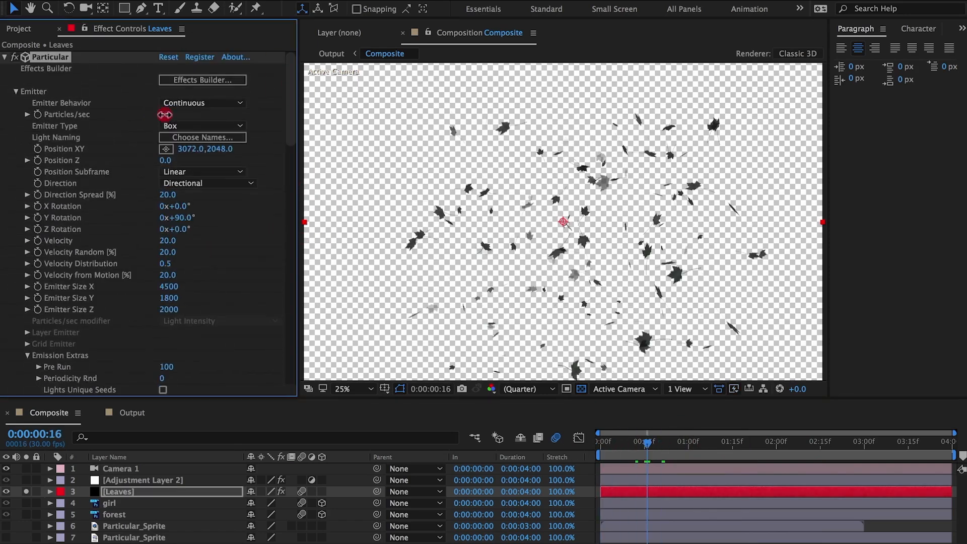
pyautogui.click(163, 115)
pyautogui.write('1')
pyautogui.press('Return')
pyautogui.moveTo(696, 444); pyautogui.dragTo(508, 446)
# - Move the leaves emitter to Position XY 3072, -51 and set its Velocity from Motion to 55%
pyautogui.moveTo(220, 150)
pyautogui.mouseDown()
pyautogui.moveTo(218, 170)
pyautogui.moveTo(216, 150)
pyautogui.mouseUp()
pyautogui.click(215, 149)
pyautogui.write('0')
pyautogui.press('Return')
pyautogui.moveTo(625, 444); pyautogui.dragTo(554, 453)
pyautogui.moveTo(291, 121); pyautogui.dragTo(287, 208)
pyautogui.moveTo(168, 103); pyautogui.dragTo(262, 103)
pyautogui.moveTo(566, 117); pyautogui.dragTo(629, 117)
pyautogui.moveTo(658, 444); pyautogui.dragTo(514, 453)
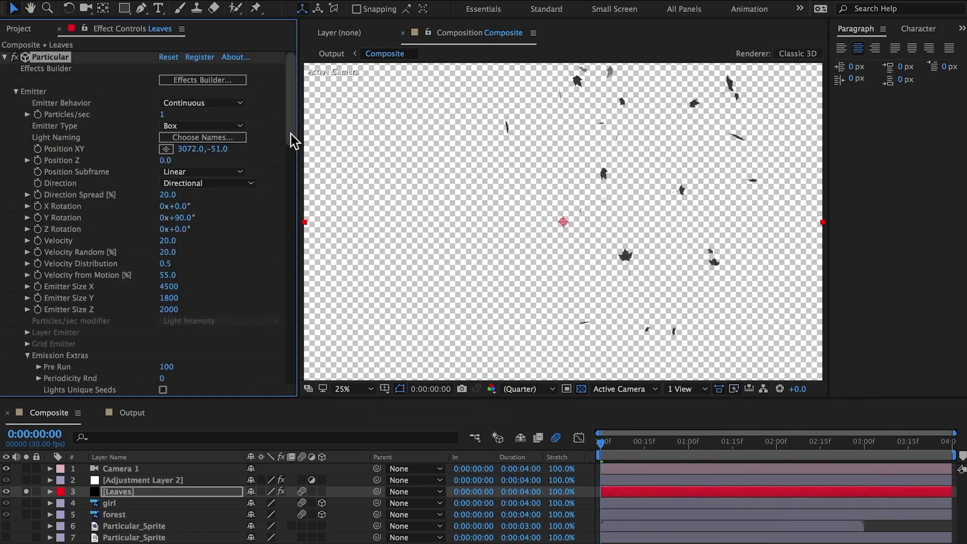
# - Set the leaves' Rotation Speed X, Y and Z to 0.6 each and preview the animation
pyautogui.moveTo(291, 140); pyautogui.dragTo(291, 214)
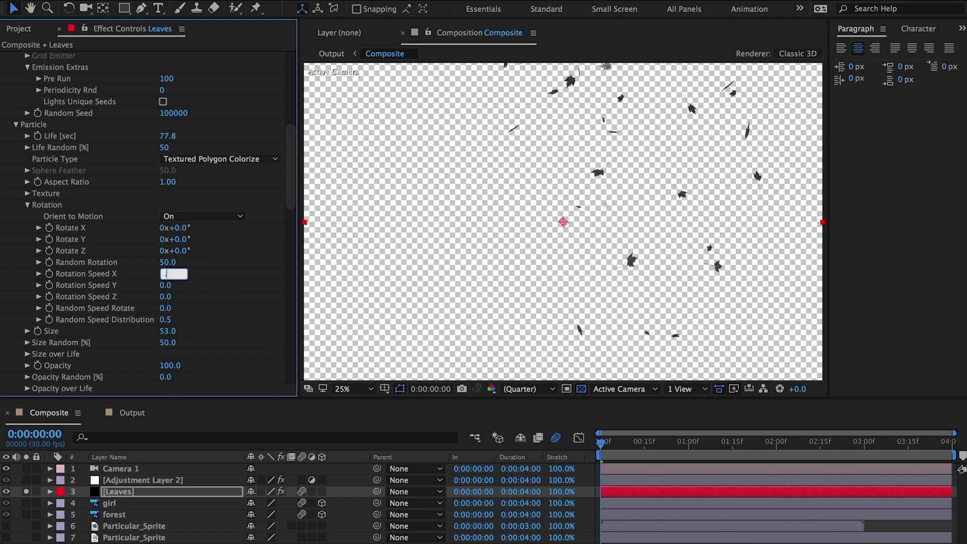
pyautogui.write('0.6')
pyautogui.press('Tab')
pyautogui.write('0.6')
pyautogui.press('Tab')
pyautogui.write('0.6')
pyautogui.press('Return')
pyautogui.moveTo(633, 440); pyautogui.dragTo(576, 458)
pyautogui.press('space')
# - Raise the leaves' Random Speed Rotate slightly and preview the animation again
pyautogui.scroll(10, 167, 116)
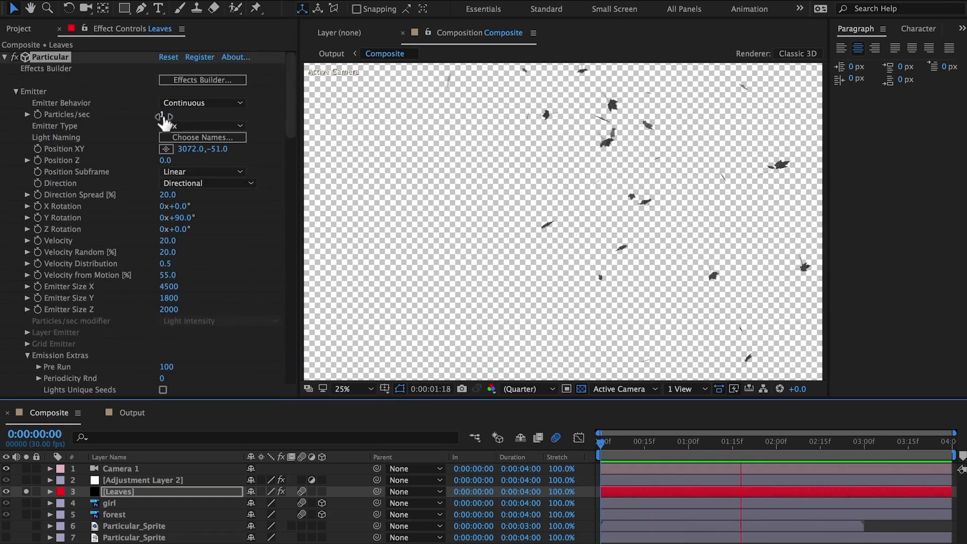
pyautogui.press('space')
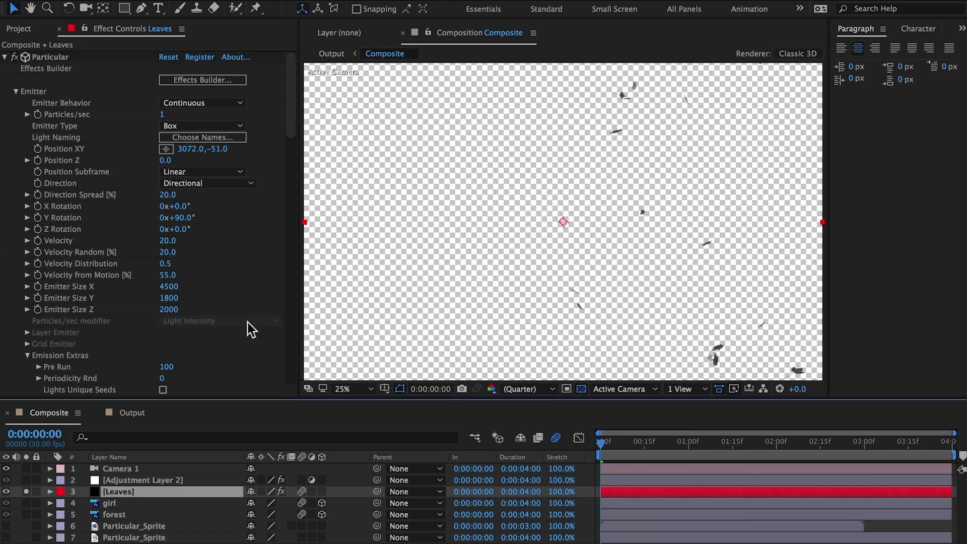
pyautogui.scroll(-10, 251, 307)
pyautogui.scroll(3, 83, 303)
pyautogui.click(166, 192)
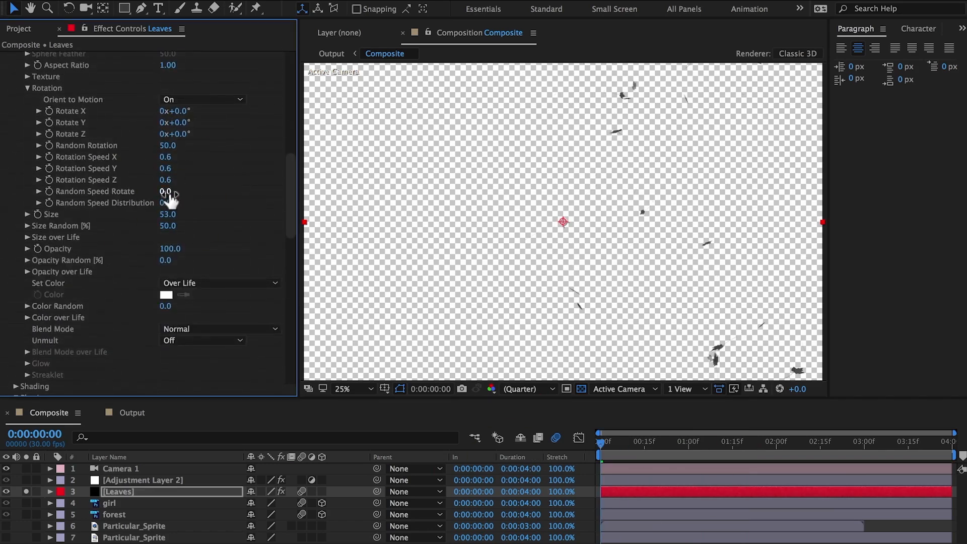
pyautogui.moveTo(166, 194); pyautogui.dragTo(173, 195)
pyautogui.press('space')
# - Check the leaves' Motion Blur option, keeping Comp Settings, and open the composition settings
pyautogui.moveTo(291, 195); pyautogui.dragTo(291, 333)
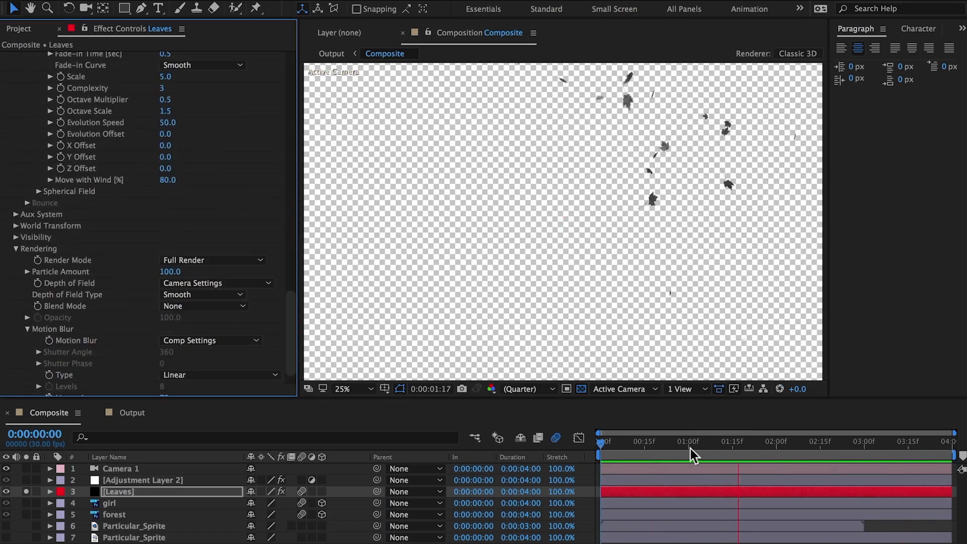
pyautogui.click(782, 443)
pyautogui.click(211, 341)
pyautogui.click(222, 365)
pyautogui.click(160, 496)
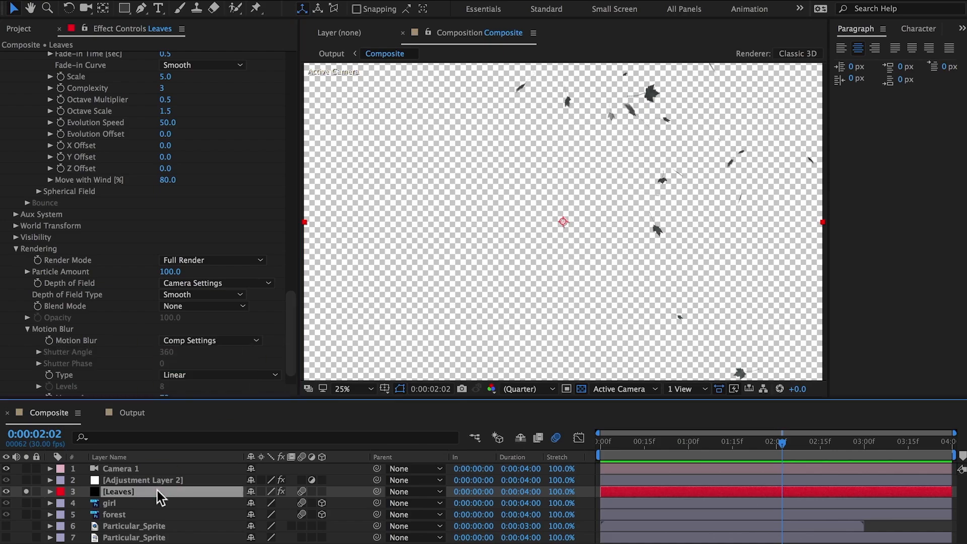
pyautogui.hotkey('ctrl', 'k')
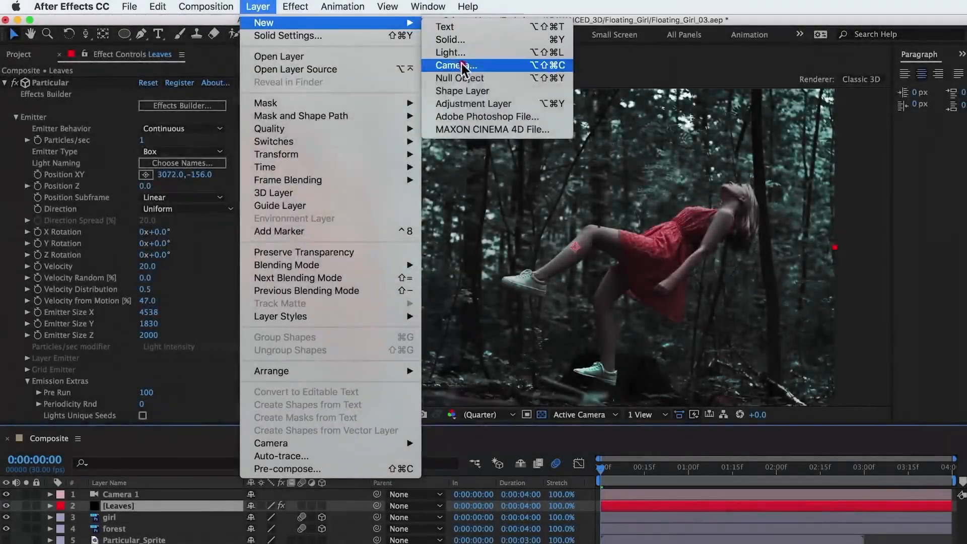
# - Add an adjustment layer above the Leaves layer and apply Camera Lens Blur to it
pyautogui.click(466, 100)
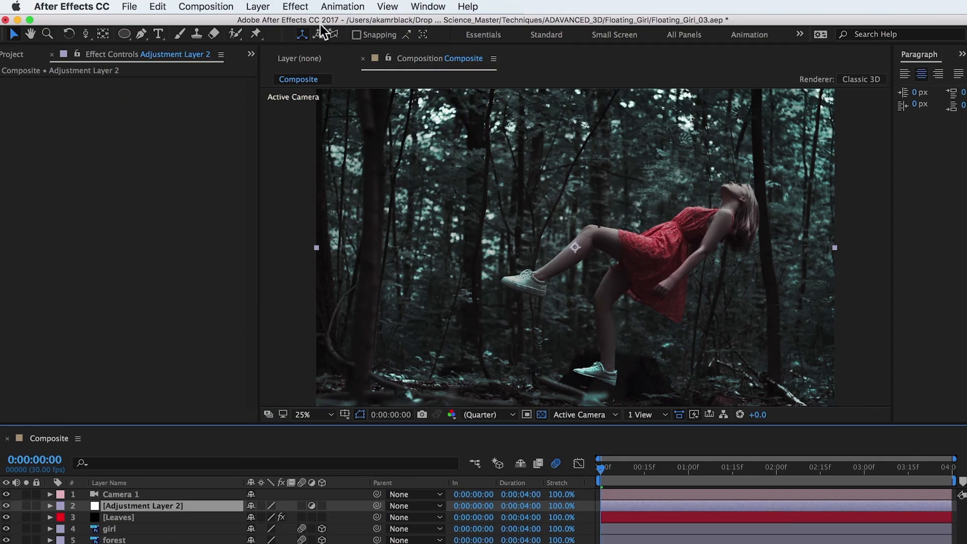
pyautogui.click(300, 7)
pyautogui.moveTo(360, 95)
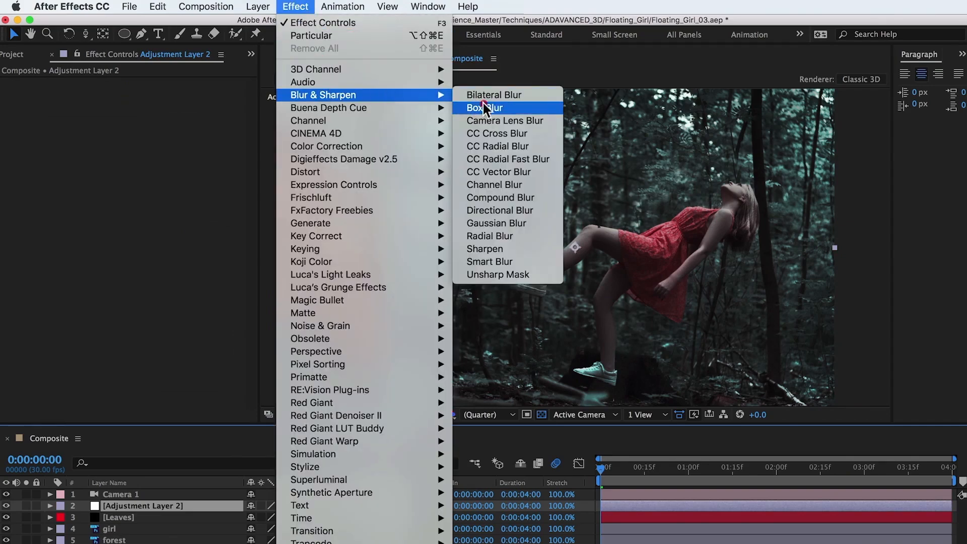
pyautogui.click(492, 117)
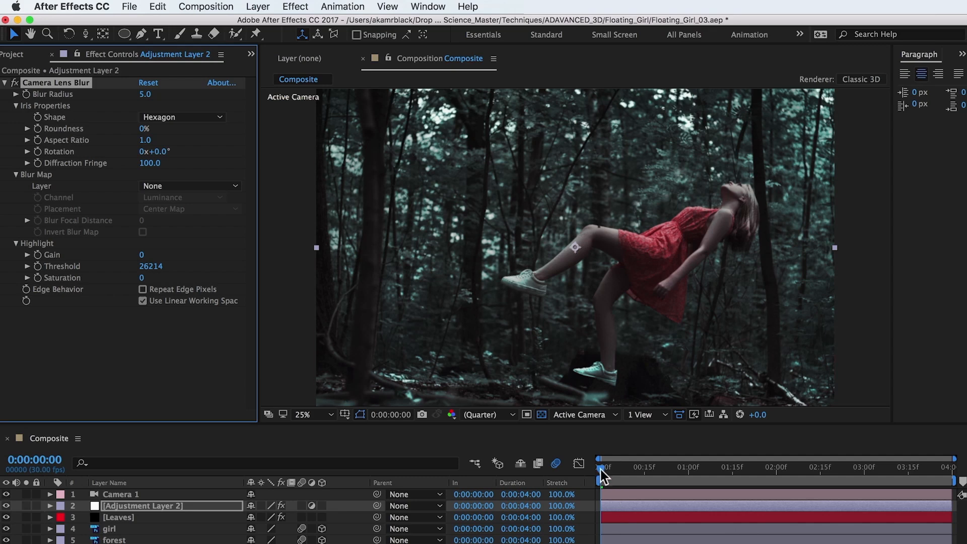
# - Keyframe the lens blur's Blur Radius at 50 on 0:00:00:05 and 5 on 0:00:03:29, and preview the refocus
pyautogui.moveTo(602, 476); pyautogui.dragTo(617, 473)
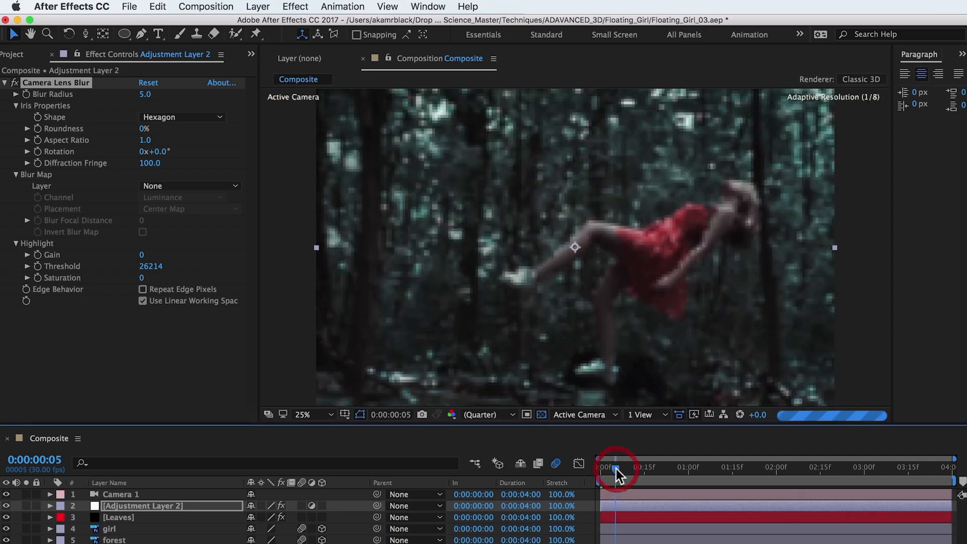
pyautogui.click(27, 94)
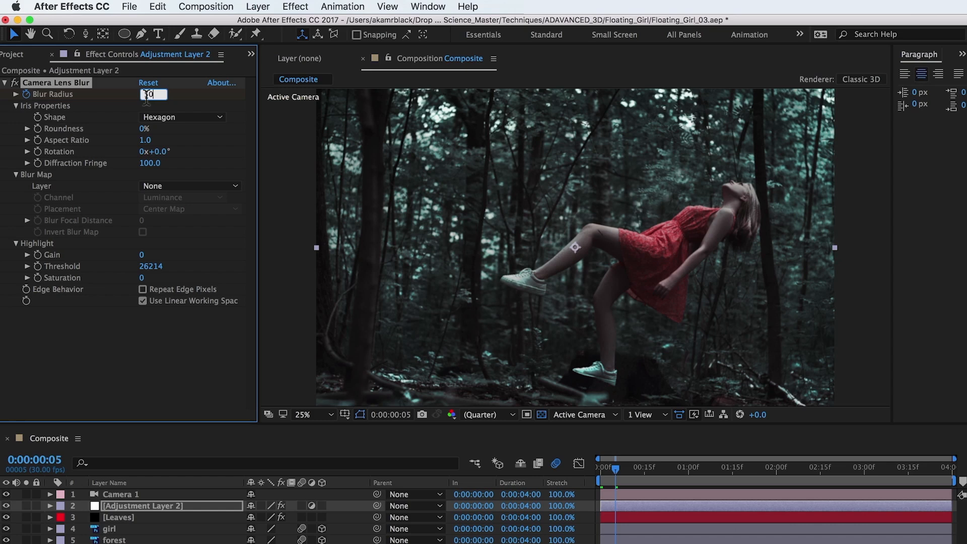
pyautogui.press('Return')
pyautogui.click(942, 471)
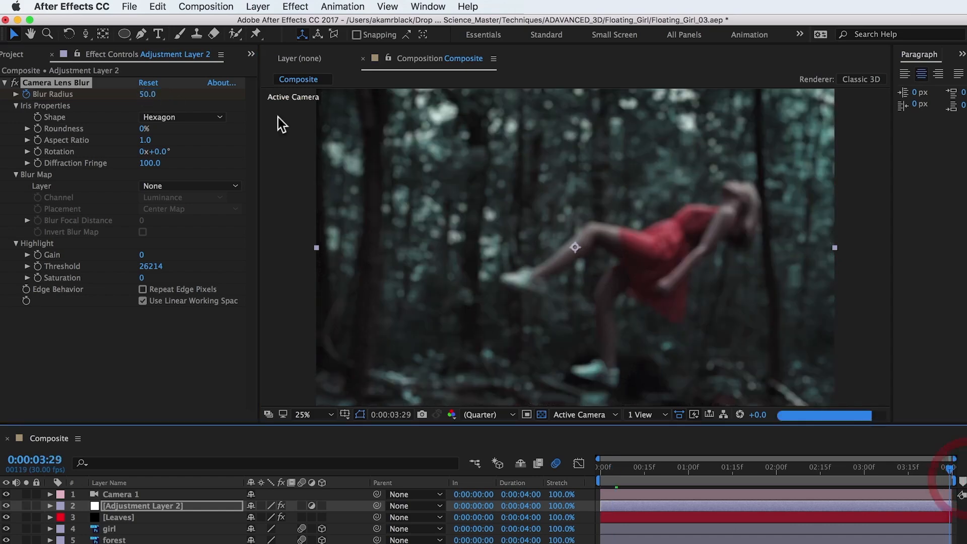
pyautogui.click(151, 94)
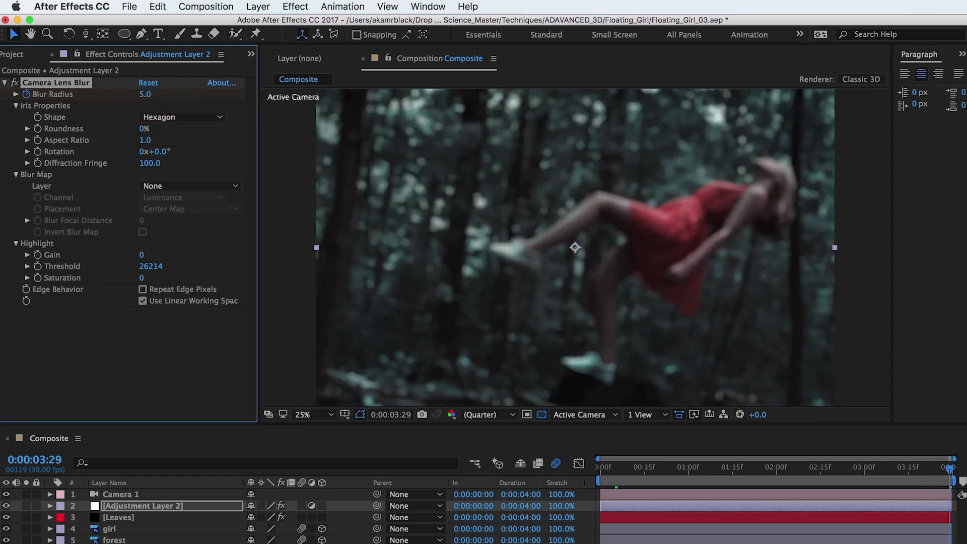
pyautogui.moveTo(605, 470); pyautogui.dragTo(552, 470)
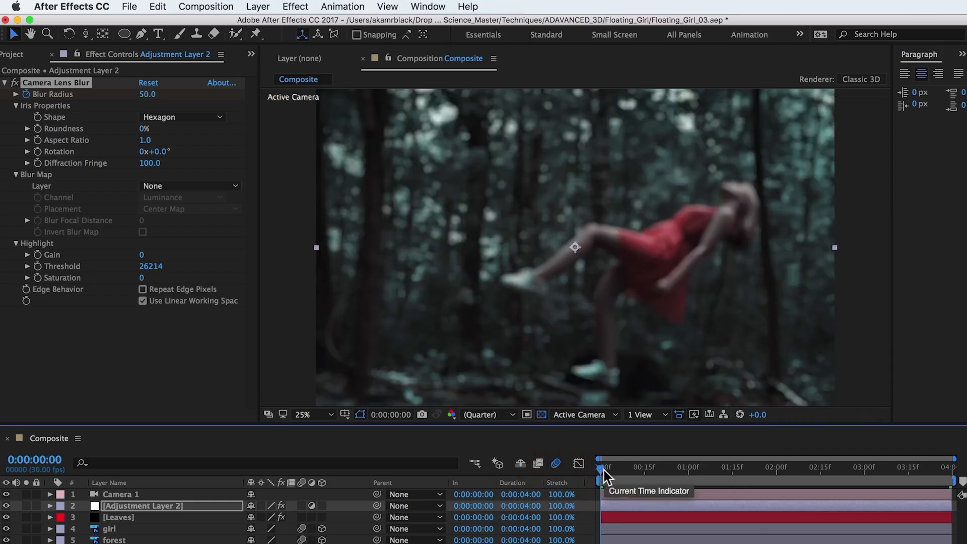
pyautogui.moveTo(604, 470); pyautogui.dragTo(965, 510)
pyautogui.moveTo(865, 483); pyautogui.dragTo(781, 486)
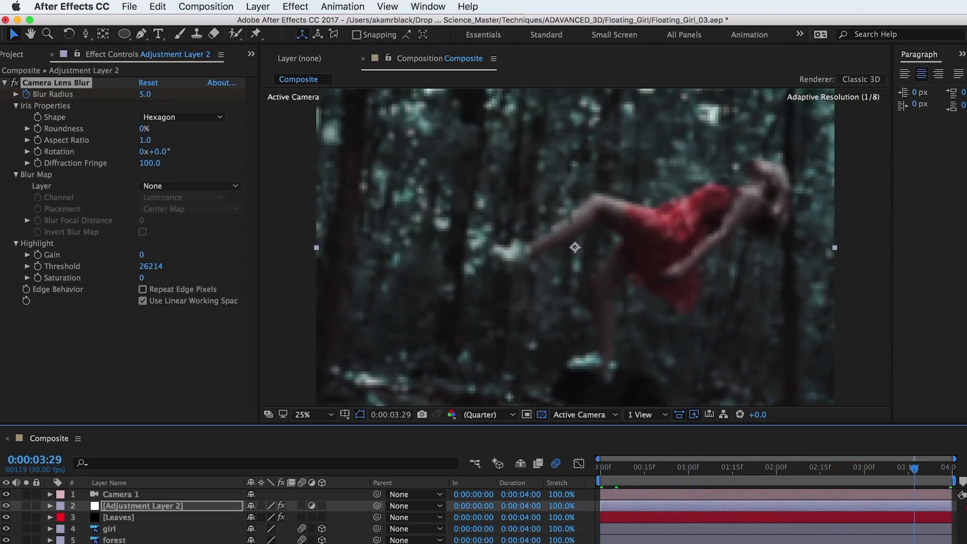
pyautogui.press('space')
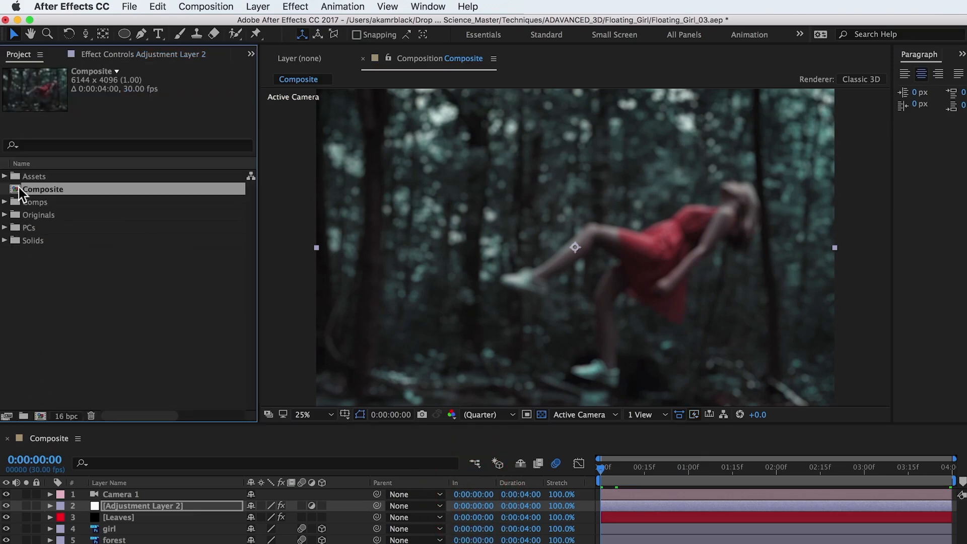
# - Create a new composition from Composite, named Output, with a size of 1920 x 1080 px
pyautogui.moveTo(15, 194); pyautogui.dragTo(43, 419)
pyautogui.press('super+k')
pyautogui.write('Output')
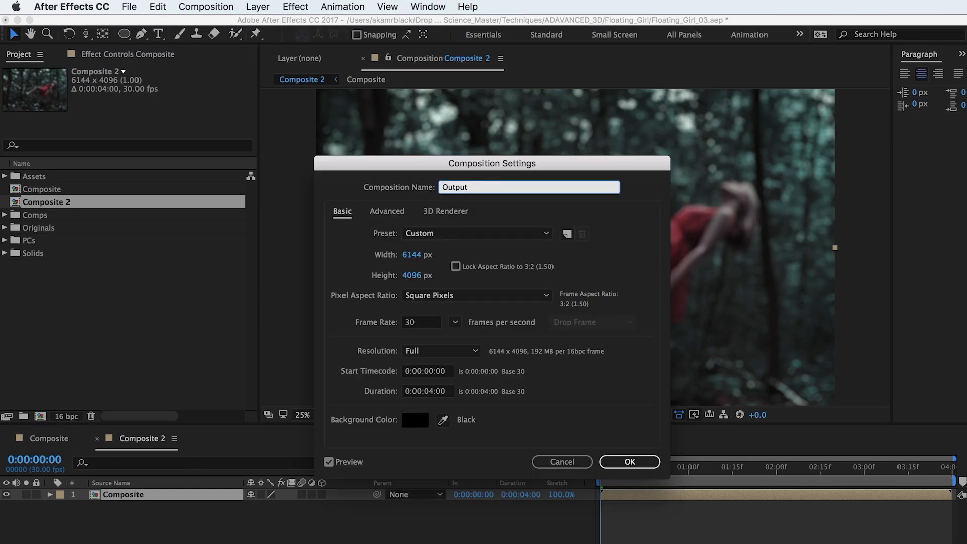
pyautogui.click(412, 255)
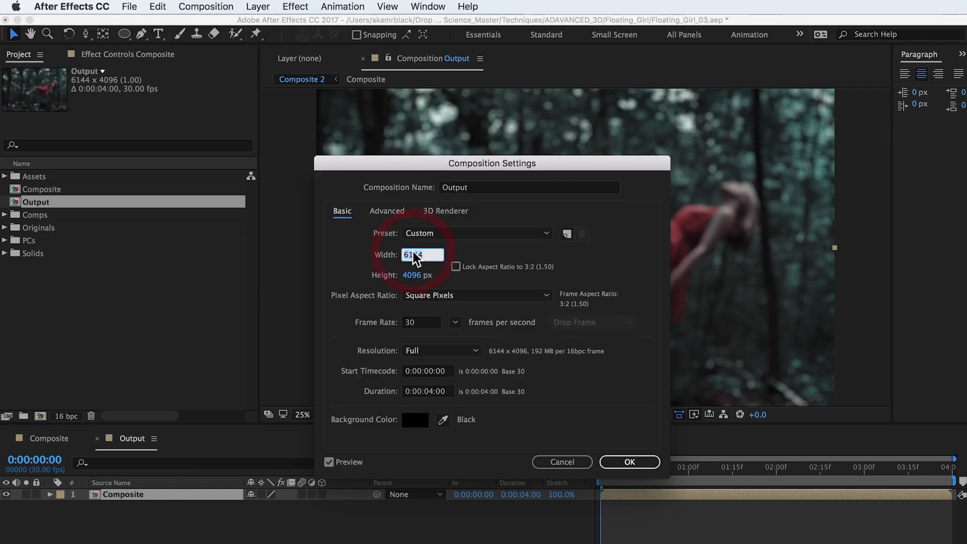
pyautogui.write('1920')
pyautogui.press('Tab')
pyautogui.write('1')
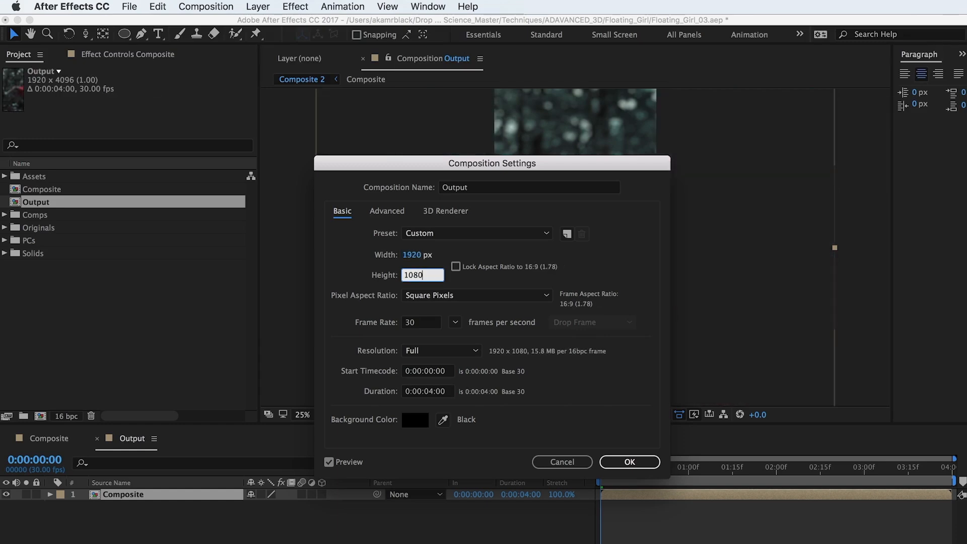
pyautogui.press('Return')
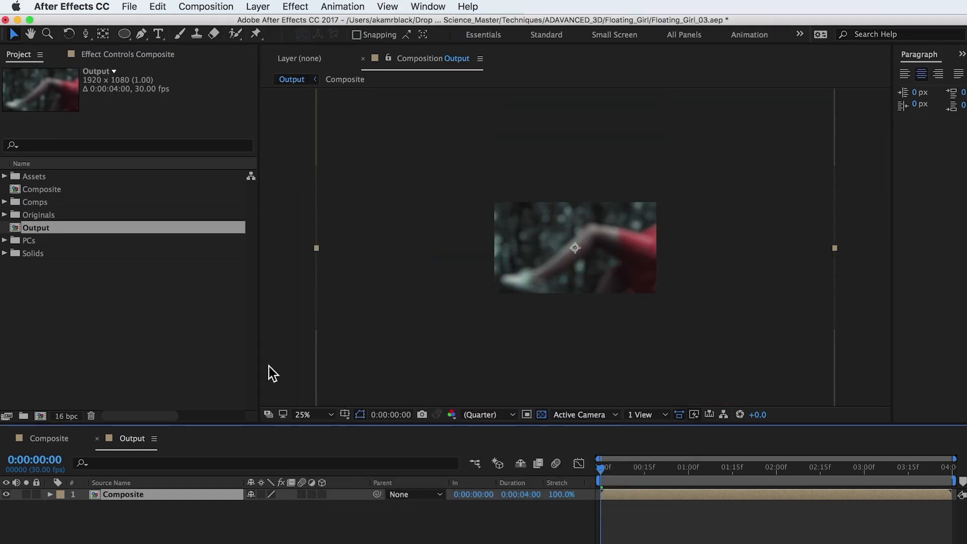
# - Scale the Composite layer in Output to 37% and move it to position 960, 636
pyautogui.moveTo(287, 513); pyautogui.dragTo(266, 510)
pyautogui.moveTo(553, 271); pyautogui.dragTo(553, 279)
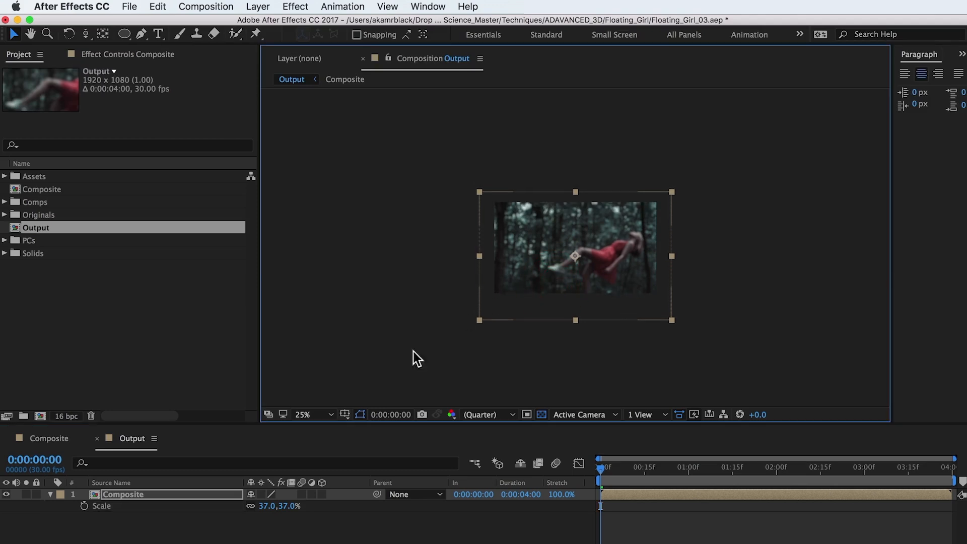
pyautogui.click(134, 440)
pyautogui.press('p')
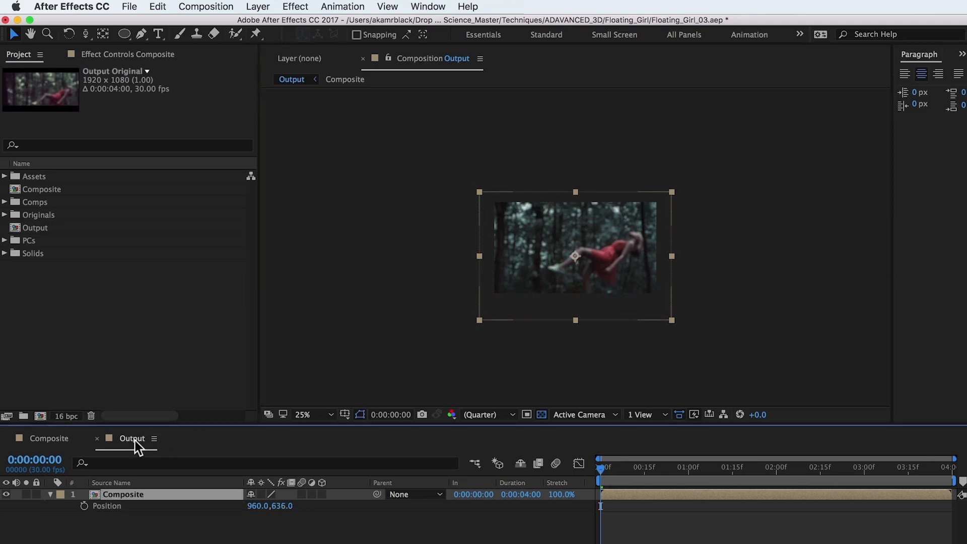
# - Scale the Composite layer in Output to 51% and reposition it to 856, 661
pyautogui.click(133, 496)
pyautogui.press('s')
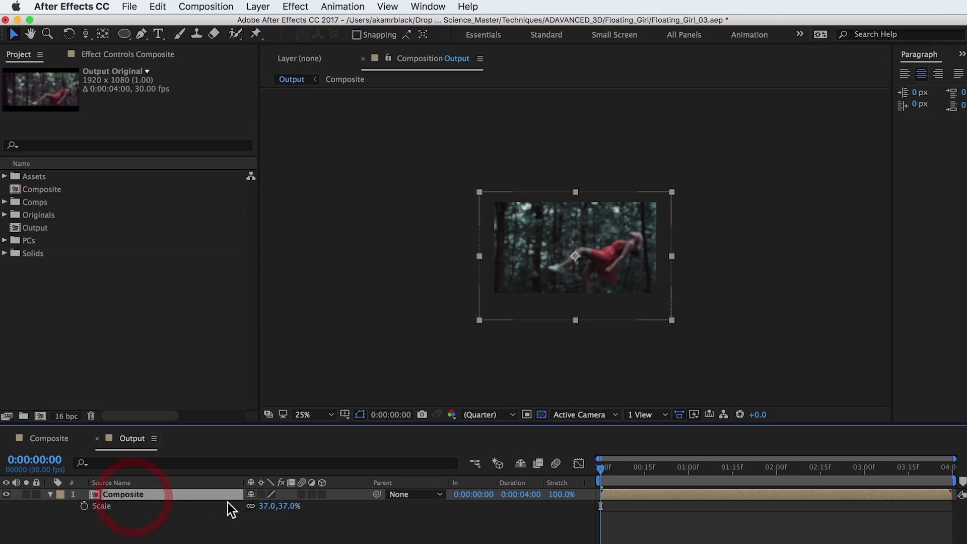
pyautogui.write('51')
pyautogui.press('Return')
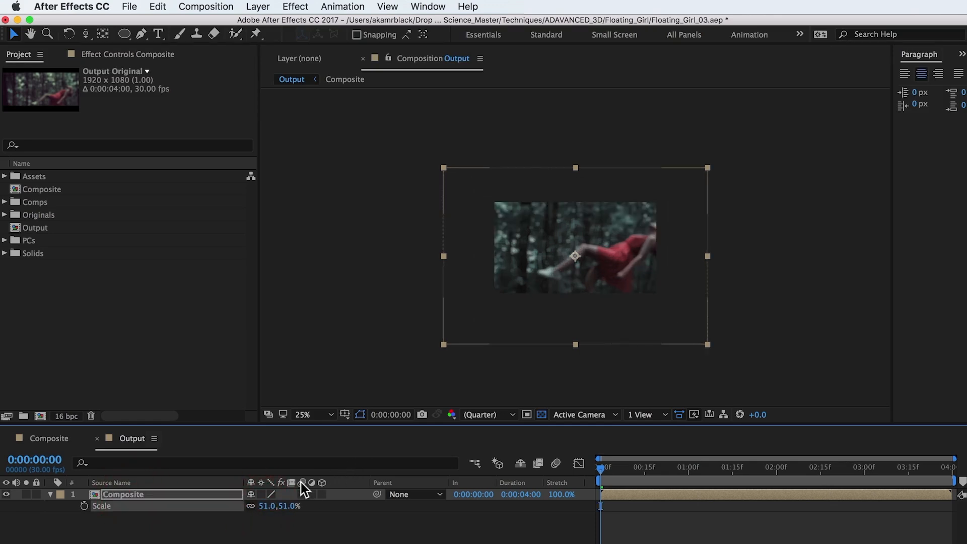
pyautogui.press('p')
pyautogui.moveTo(286, 507); pyautogui.dragTo(255, 511)
pyautogui.moveTo(550, 355); pyautogui.dragTo(565, 329)
# - Import Letterbox_235.png, place it above the Composite layer in Output and lock it
pyautogui.click(142, 315)
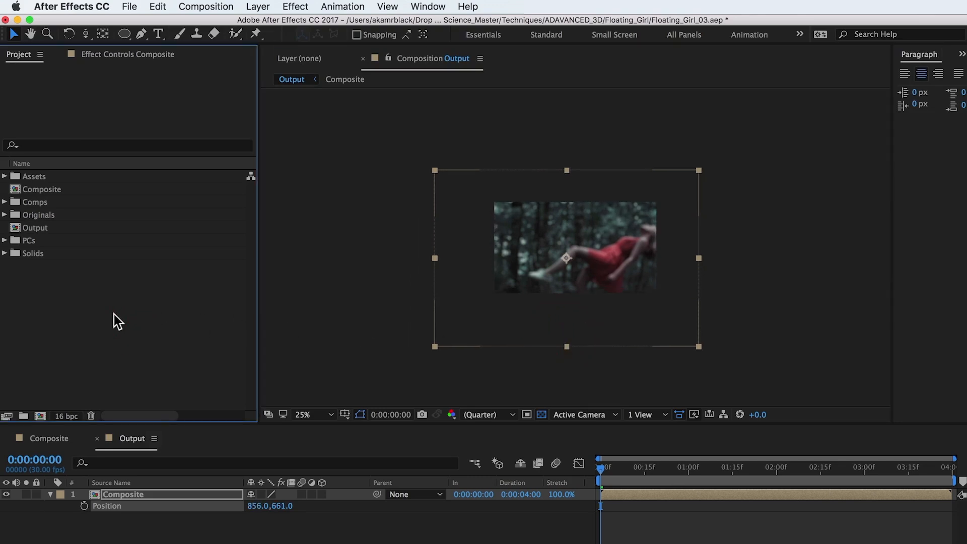
pyautogui.doubleClick(113, 315)
pyautogui.click(426, 128)
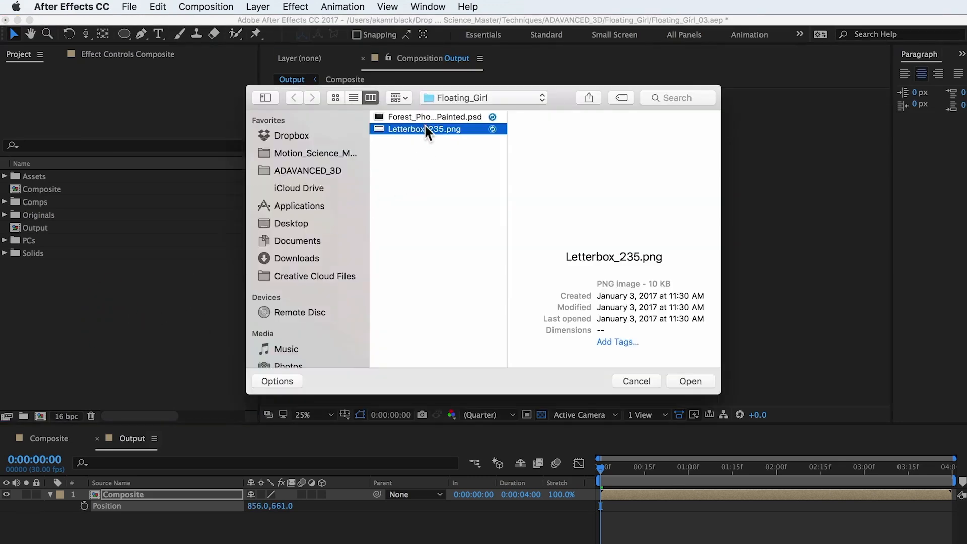
pyautogui.click(690, 381)
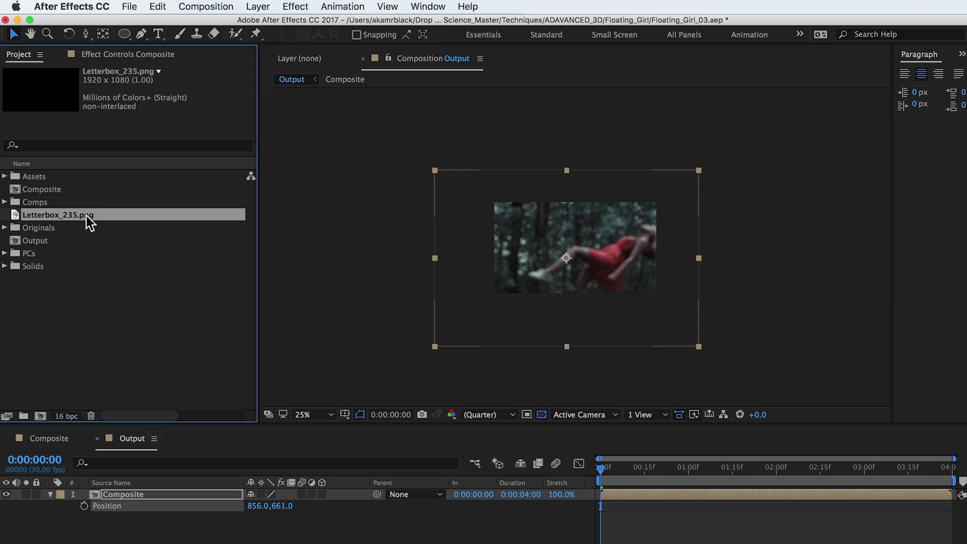
pyautogui.moveTo(86, 216); pyautogui.dragTo(149, 491)
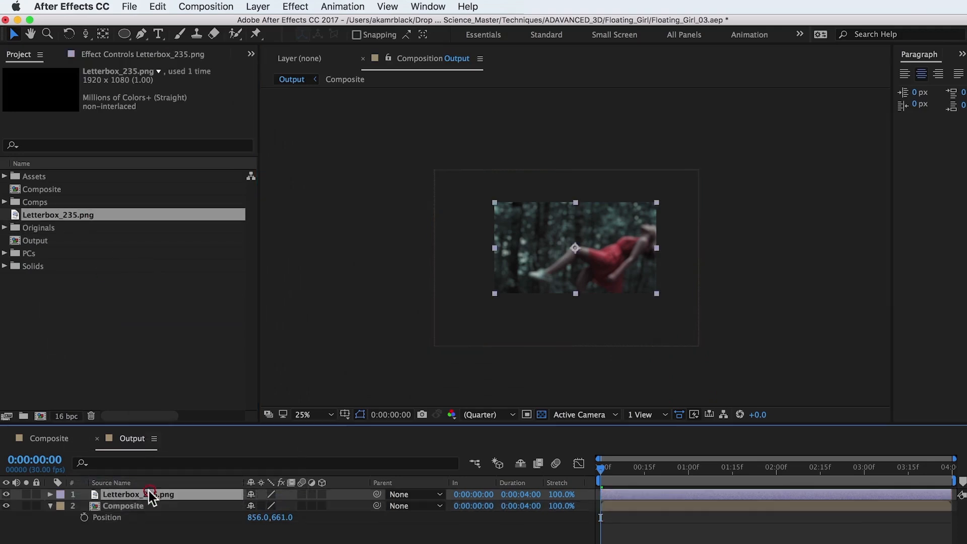
pyautogui.click(36, 494)
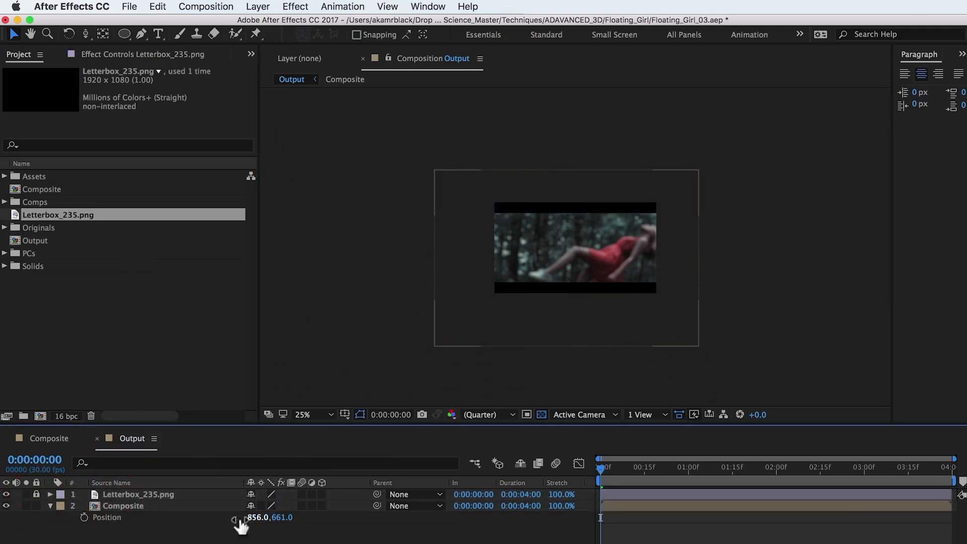
# - Reduce the Composite layer's scale to 47% to frame the girl within the letterbox
pyautogui.click(159, 506)
pyautogui.press('s')
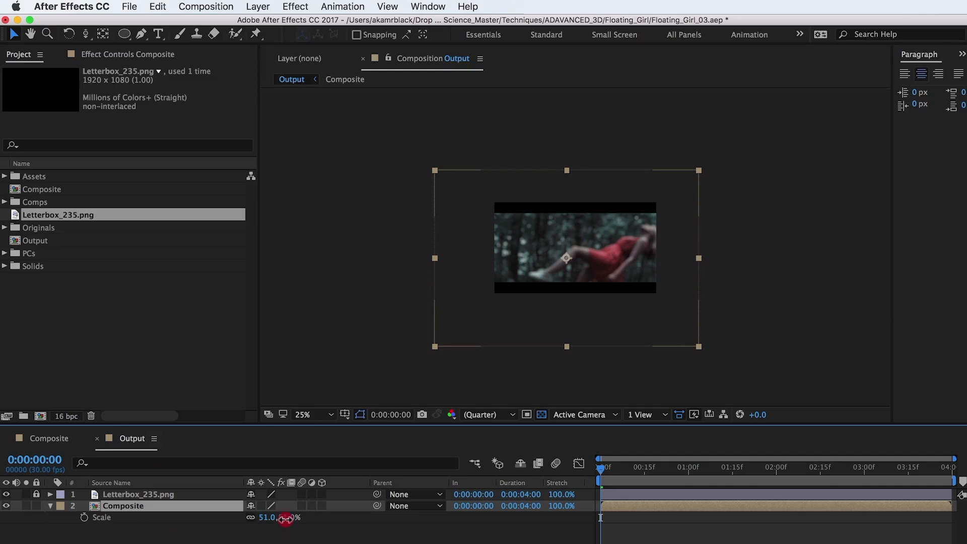
pyautogui.moveTo(286, 519)
pyautogui.mouseDown()
pyautogui.moveTo(276, 518)
pyautogui.moveTo(285, 519)
pyautogui.mouseUp()
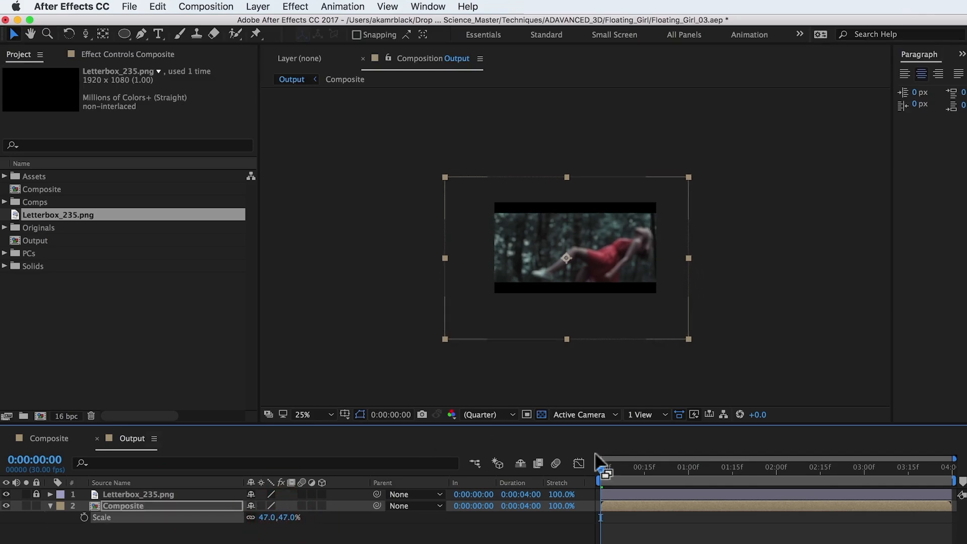
# - Adjust the Composite layer's vertical position within the letterbox, checking the girl's framing at the end and start of the shot
pyautogui.moveTo(603, 467); pyautogui.dragTo(950, 469)
pyautogui.click(698, 524)
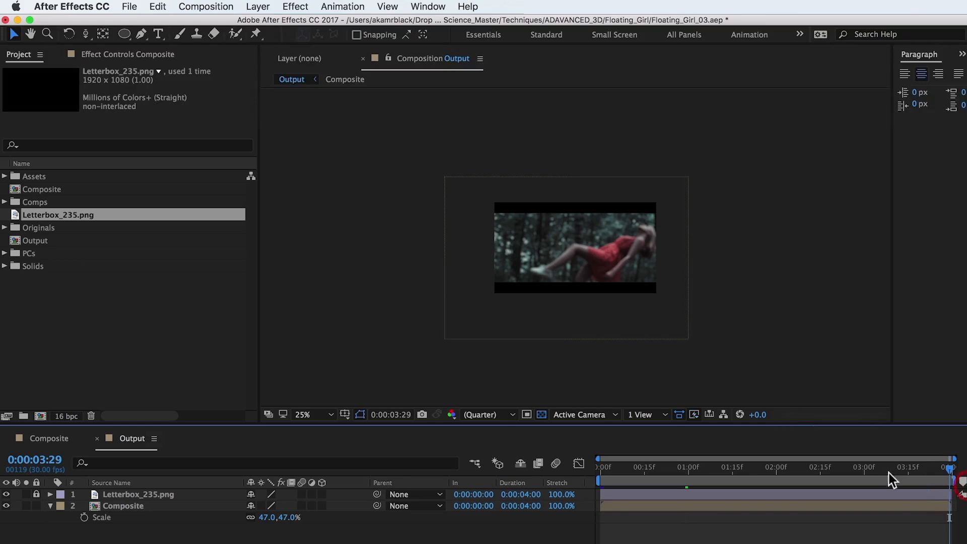
pyautogui.click(610, 328)
pyautogui.moveTo(609, 330)
pyautogui.mouseDown()
pyautogui.moveTo(584, 335)
pyautogui.moveTo(611, 341)
pyautogui.mouseUp()
pyautogui.moveTo(897, 478); pyautogui.dragTo(514, 507)
pyautogui.moveTo(600, 304); pyautogui.dragTo(602, 295)
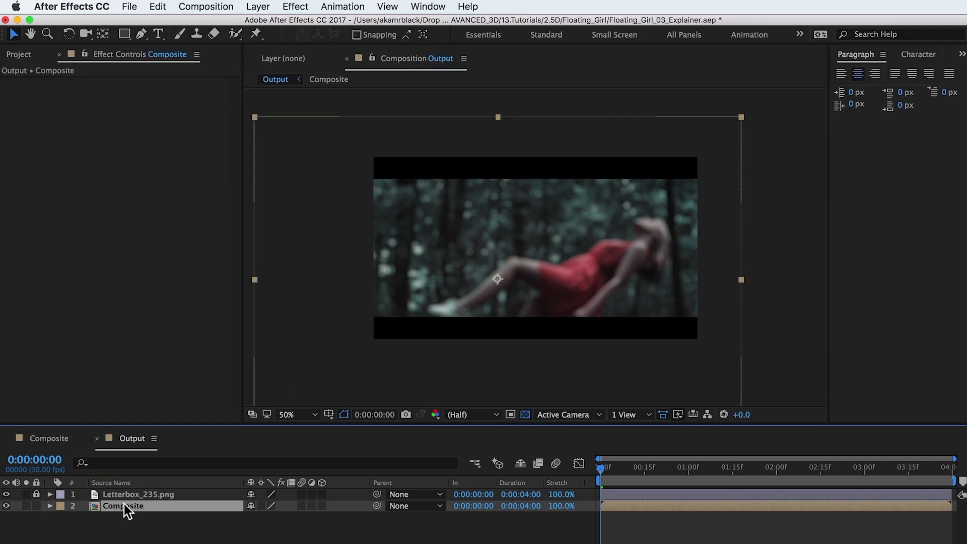
# - Apply Levels to the Composite layer, raising Red Output Black to about 2441 and slightly lowering Red Output White
pyautogui.click(296, 6)
pyautogui.moveTo(322, 147)
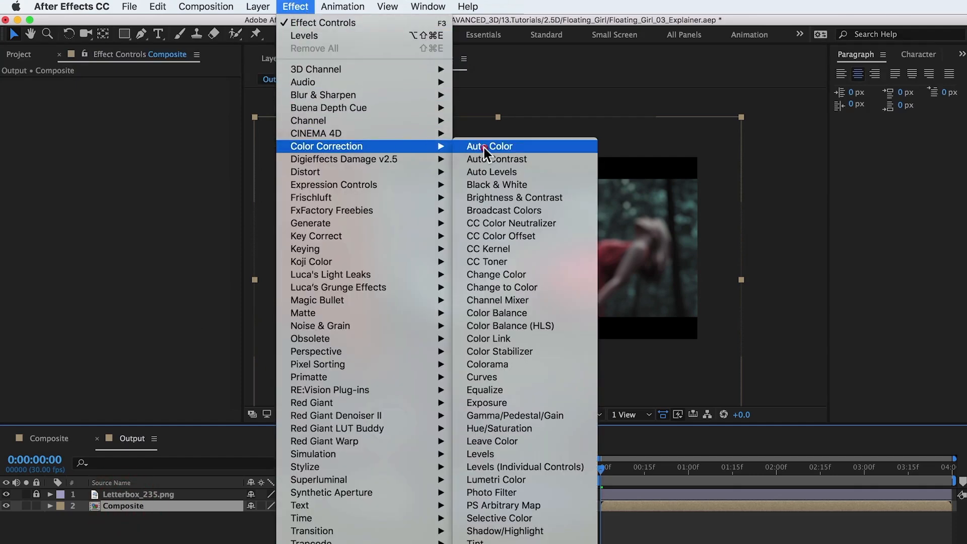
pyautogui.click(504, 454)
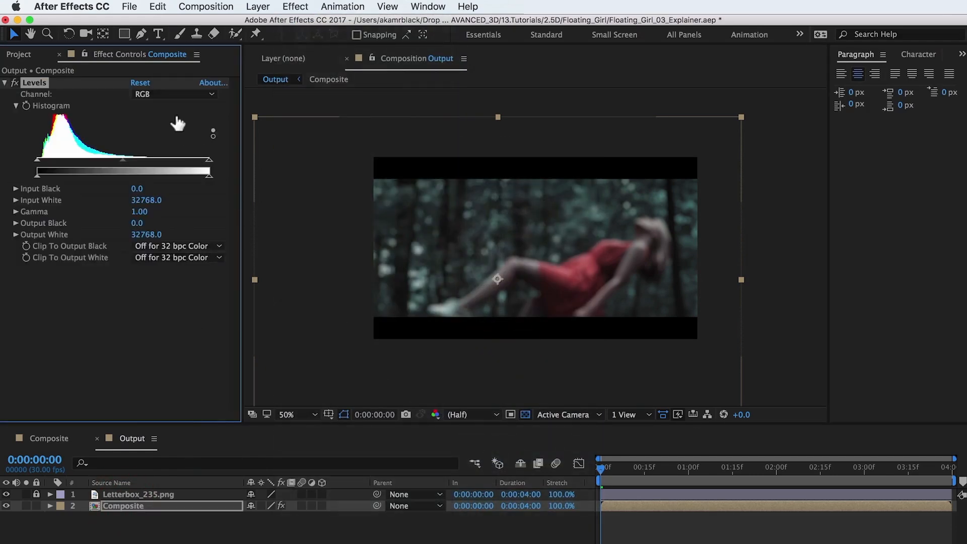
pyautogui.click(172, 95)
pyautogui.click(166, 122)
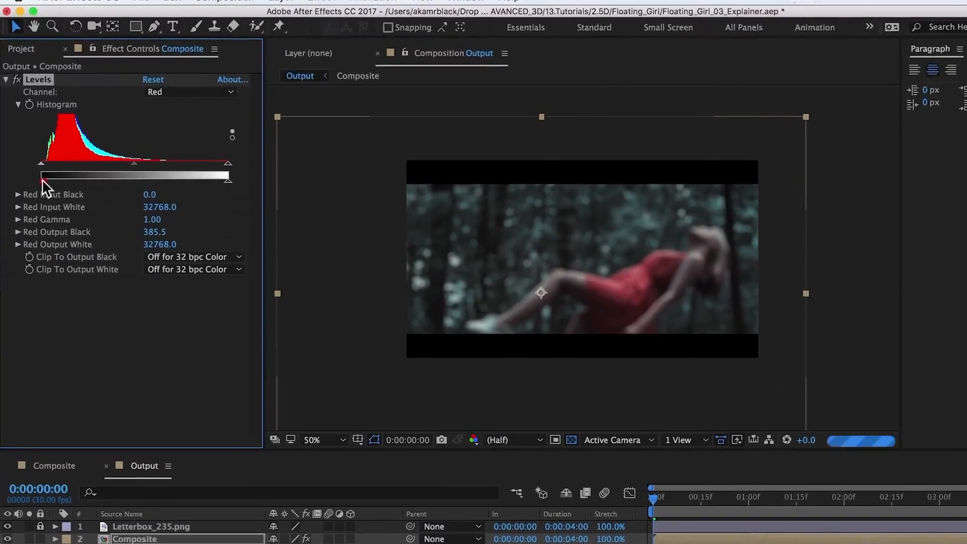
pyautogui.moveTo(37, 176); pyautogui.dragTo(64, 188)
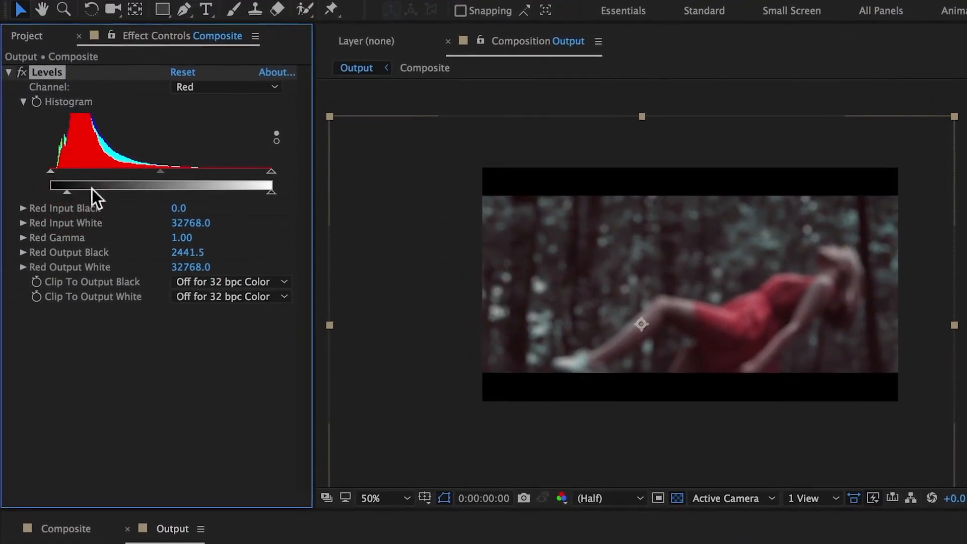
pyautogui.moveTo(271, 193); pyautogui.dragTo(250, 194)
# - Lower the Green channel's Output White very slightly in the Composite layer's Levels effect
pyautogui.click(212, 87)
pyautogui.click(211, 133)
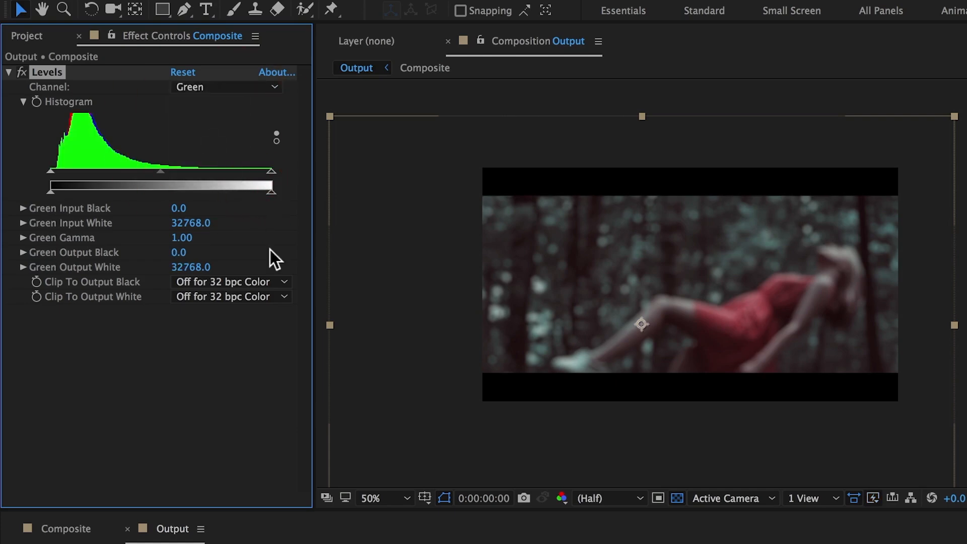
pyautogui.moveTo(270, 191); pyautogui.dragTo(268, 190)
# - Set Levels Blue Output Black to about 2313 and Blue Output White to about 26214, and switch the effect off to compare
pyautogui.click(212, 88)
pyautogui.click(211, 151)
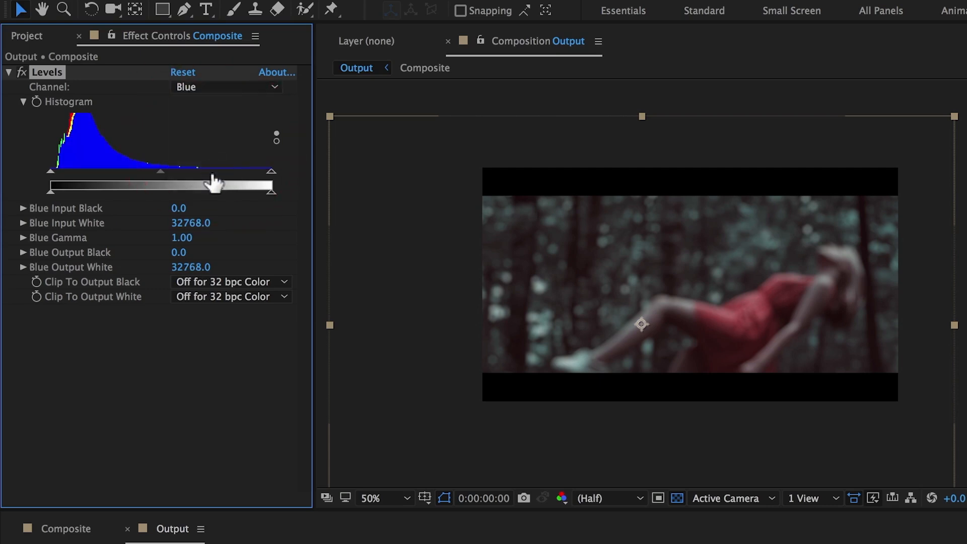
pyautogui.moveTo(54, 193); pyautogui.dragTo(66, 192)
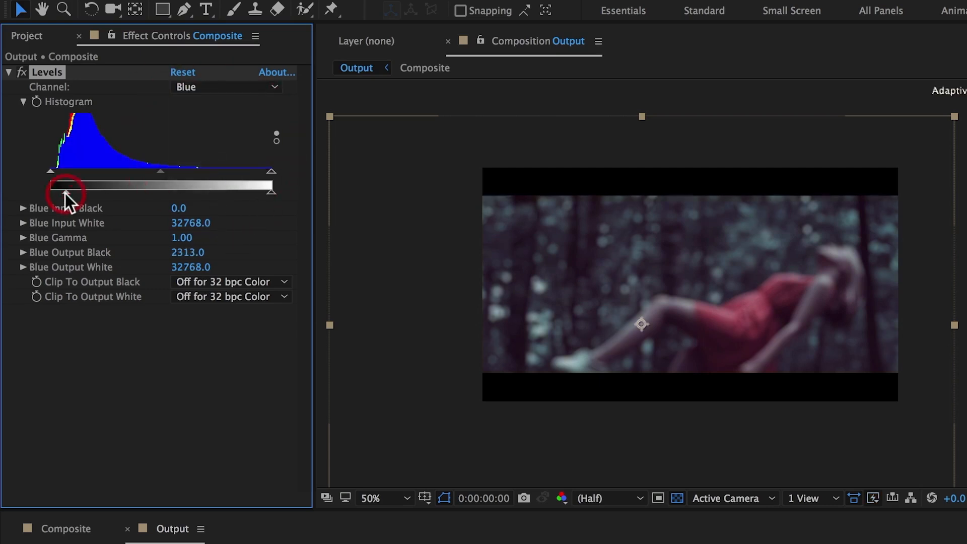
pyautogui.moveTo(268, 193); pyautogui.dragTo(226, 196)
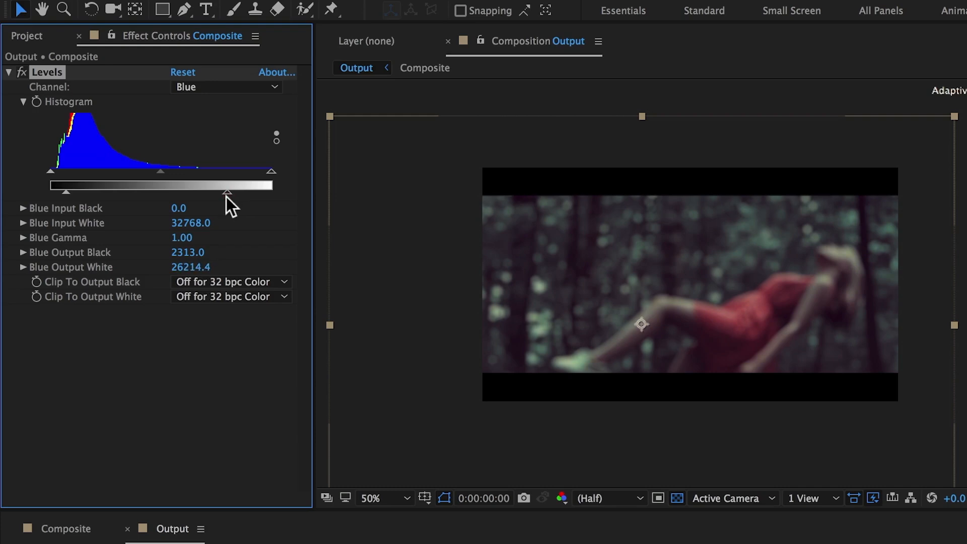
pyautogui.click(20, 73)
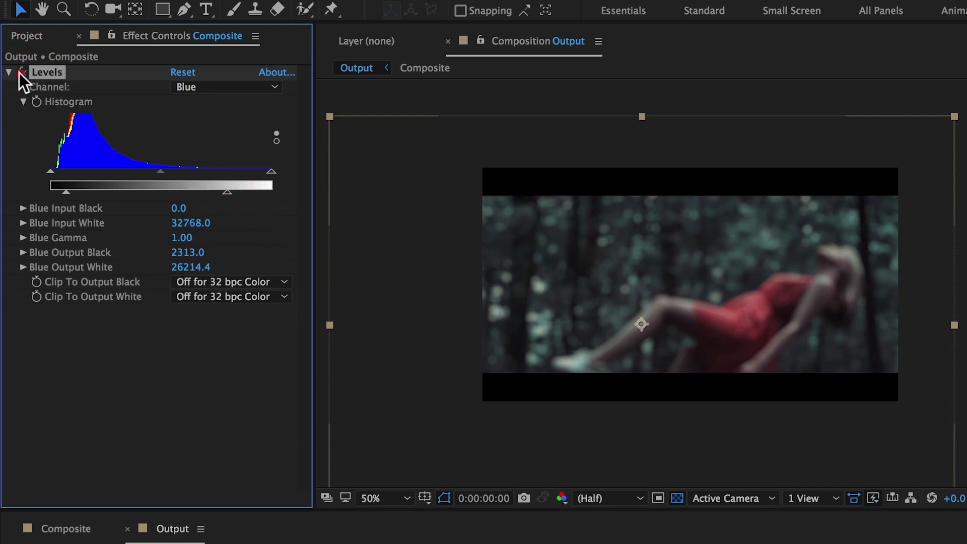